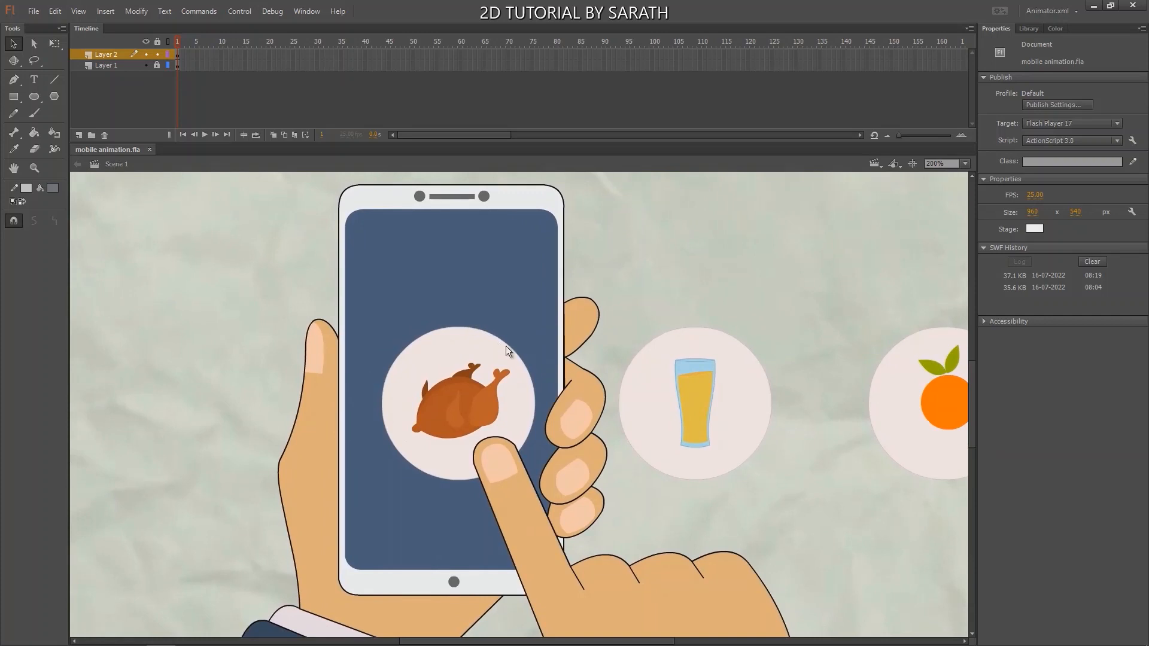
pyautogui.hotkey('ctrl', '-')
pyautogui.moveTo(514, 354); pyautogui.dragTo(412, 234)
pyautogui.click(502, 302)
pyautogui.click(496, 361)
pyautogui.moveTo(497, 360); pyautogui.dragTo(522, 298)
pyautogui.moveTo(554, 372); pyautogui.dragTo(584, 380)
pyautogui.moveTo(479, 454); pyautogui.dragTo(455, 482)
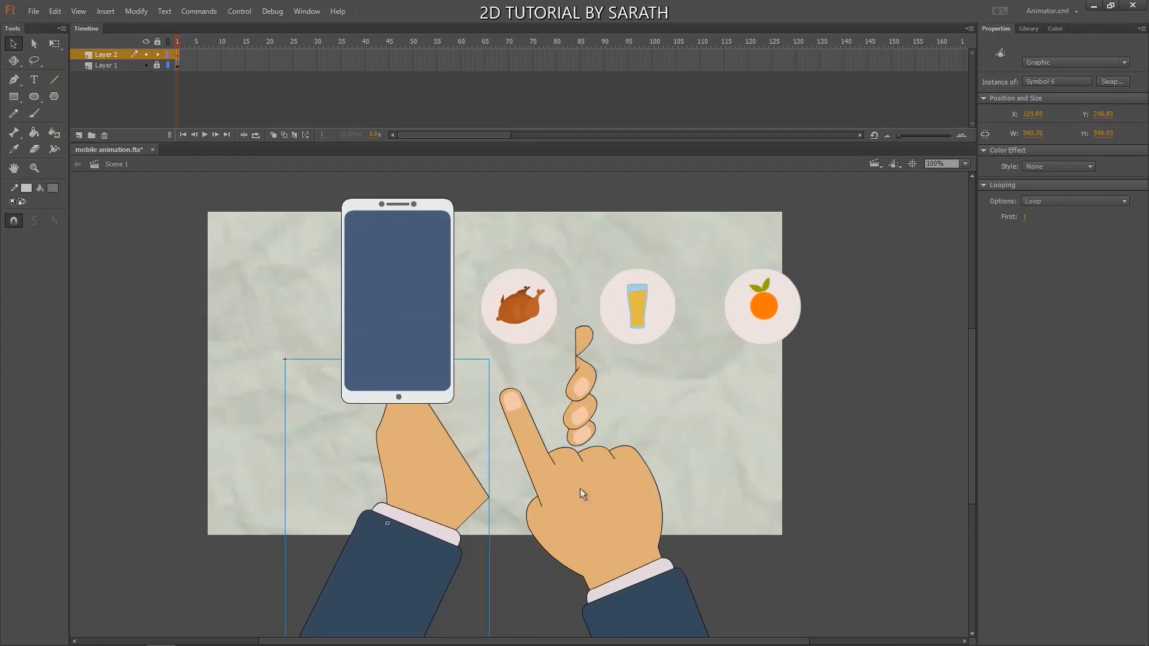
pyautogui.moveTo(580, 488); pyautogui.dragTo(591, 538)
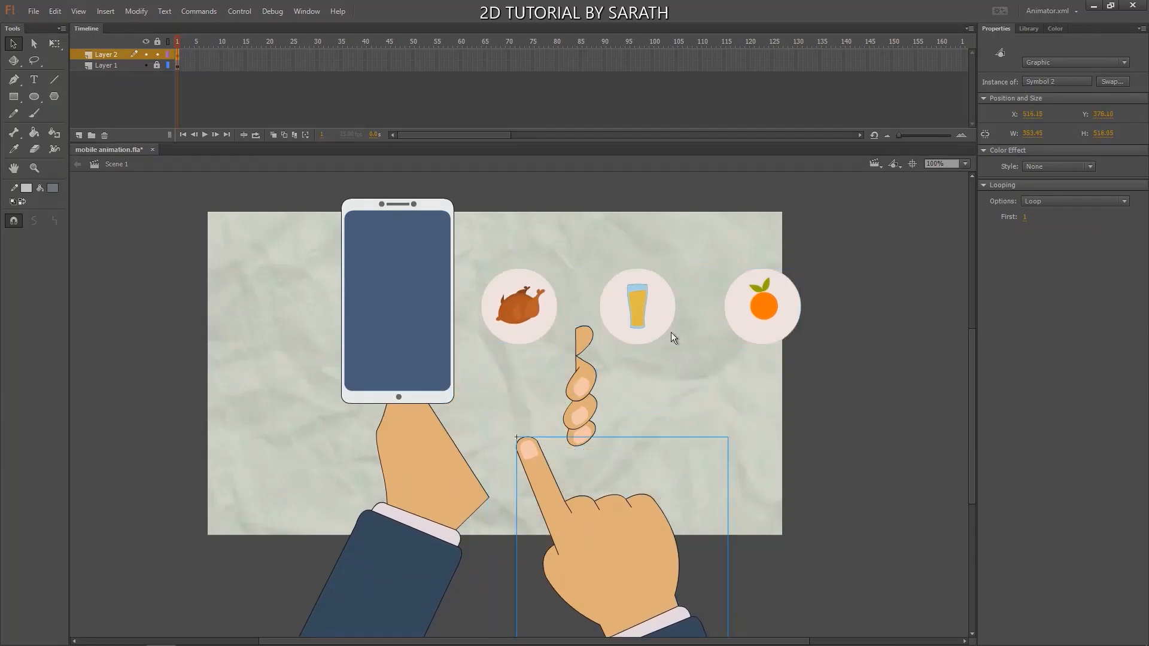
pyautogui.hotkey('ctrl', 'z')
pyautogui.hotkey('ctrl', 'z')
pyautogui.hotkey('ctrl', 'z')
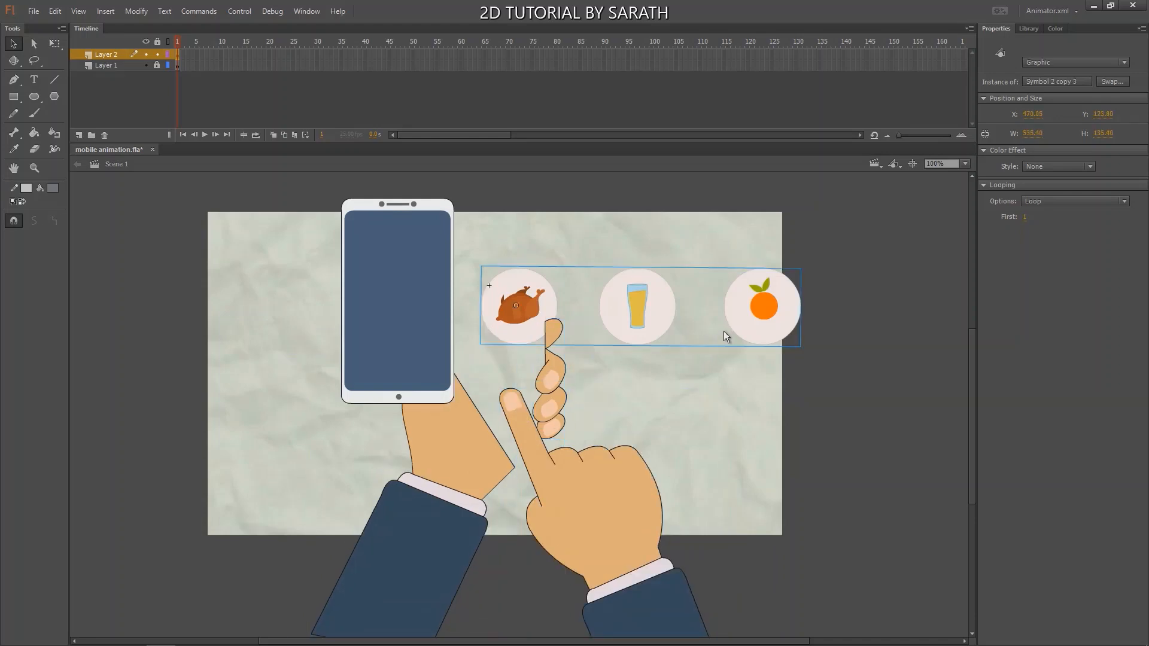
pyautogui.hotkey('ctrl', 'z')
pyautogui.hotkey('ctrl', 'z')
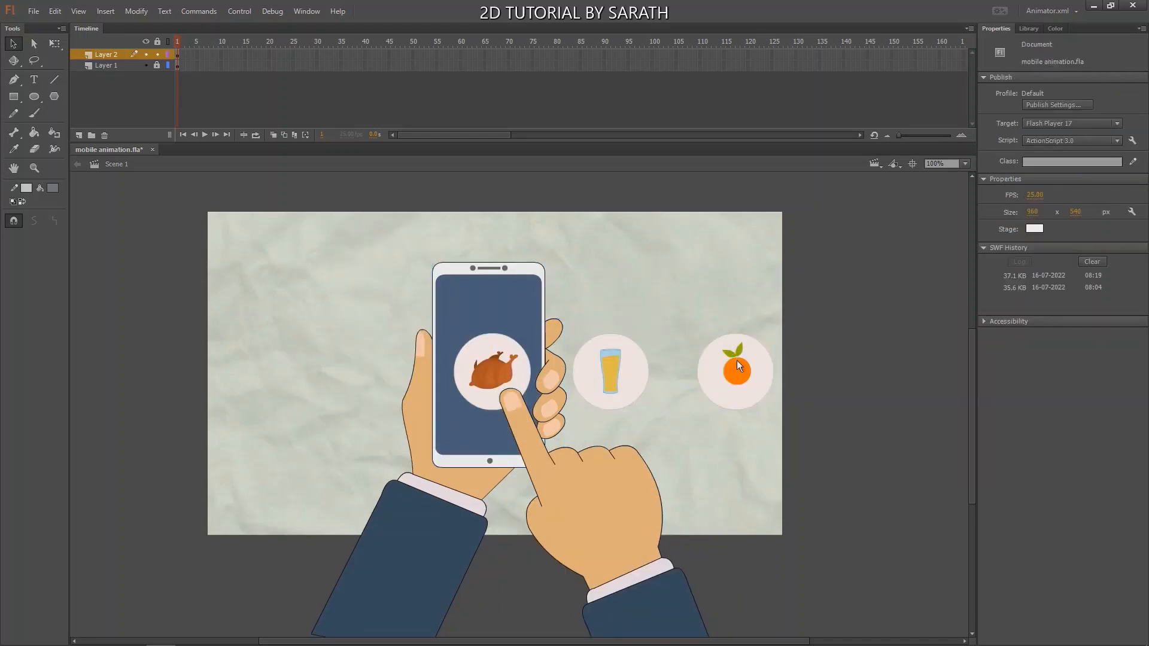
# Convert the phone, both hands and the food icon strip together into one graphic symbol.
pyautogui.click(737, 361)
pyautogui.click(462, 341)
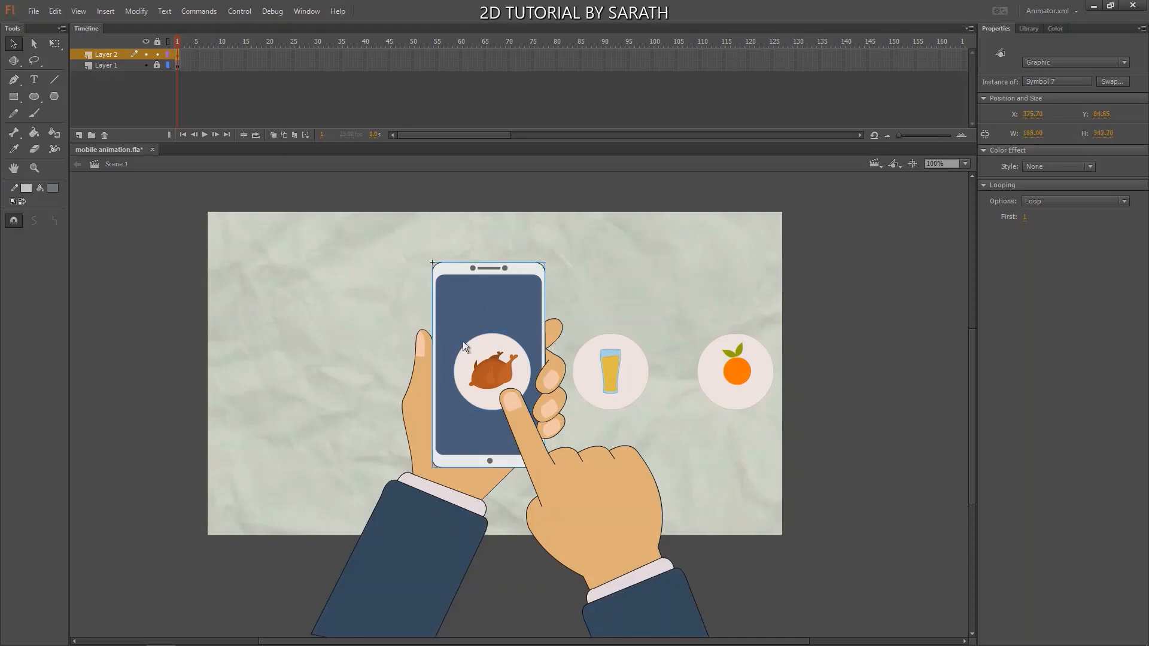
pyautogui.moveTo(256, 266); pyautogui.dragTo(806, 533)
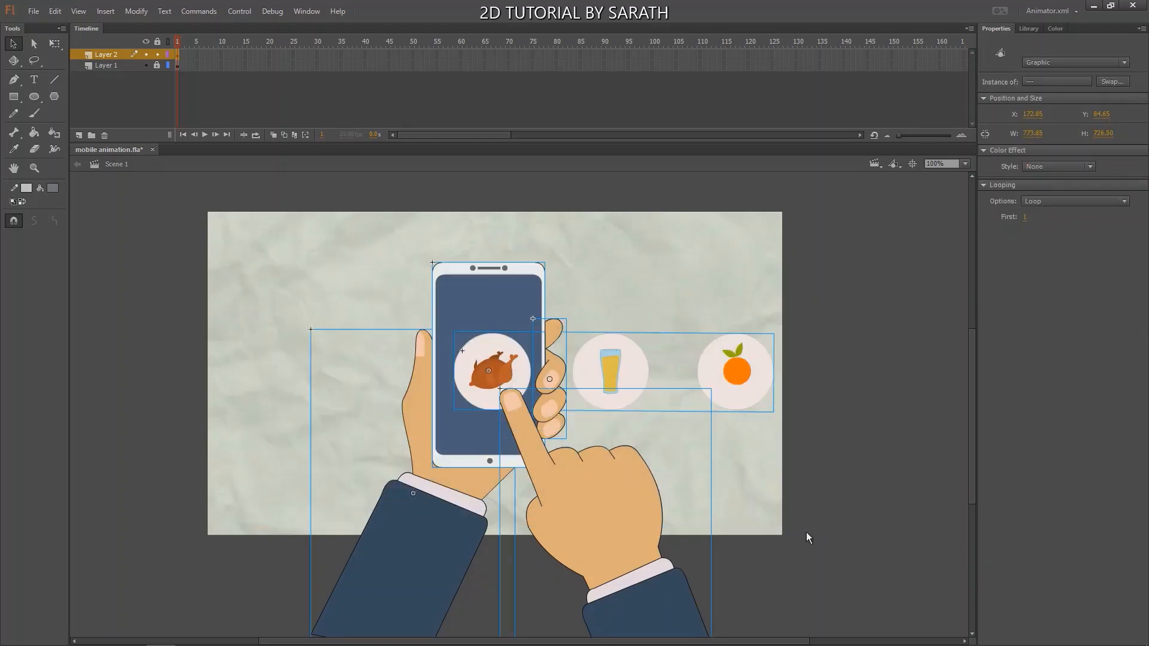
pyautogui.press('F8')
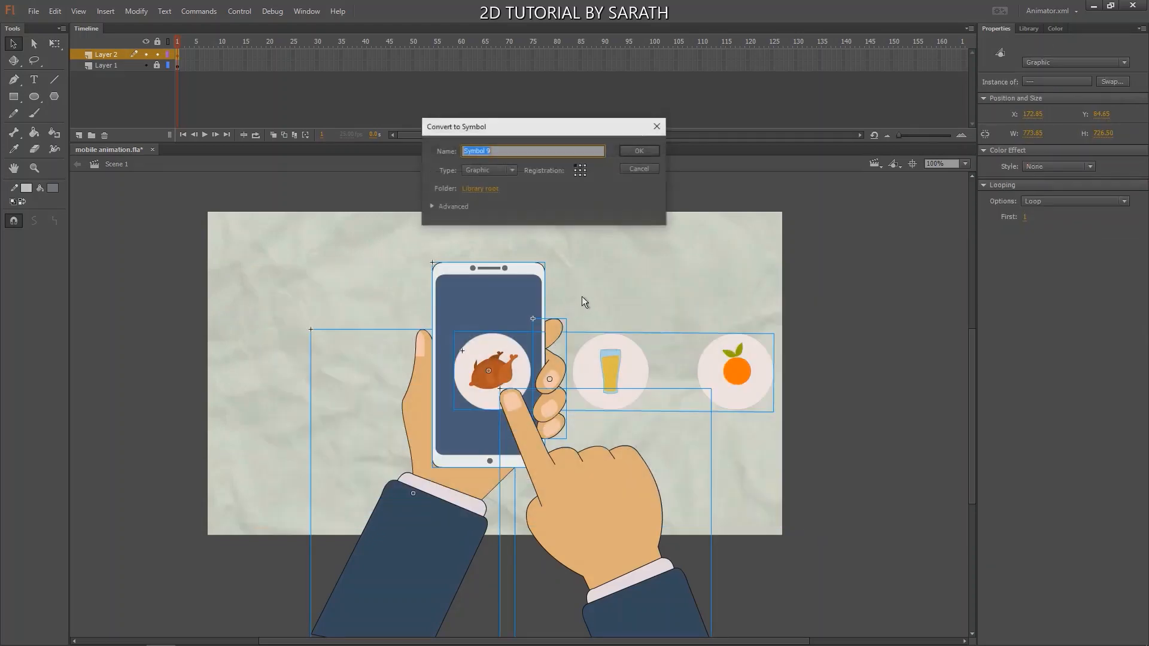
pyautogui.click(635, 151)
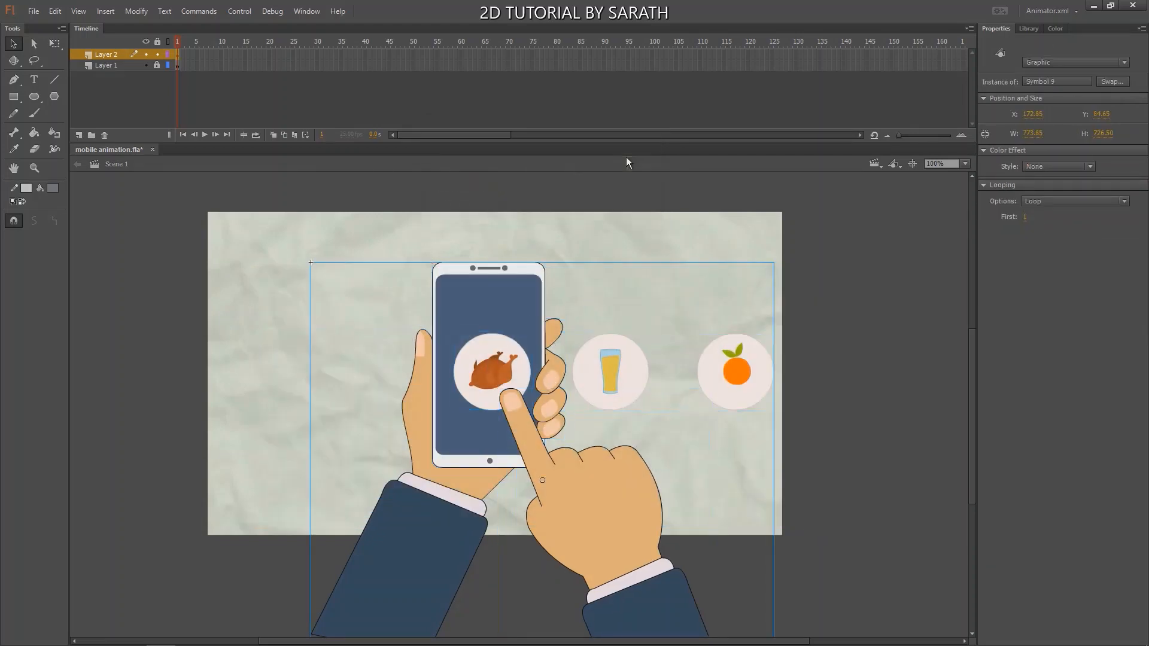
# Open the new symbol for editing and distribute its parts to separate layers.
pyautogui.doubleClick(505, 354)
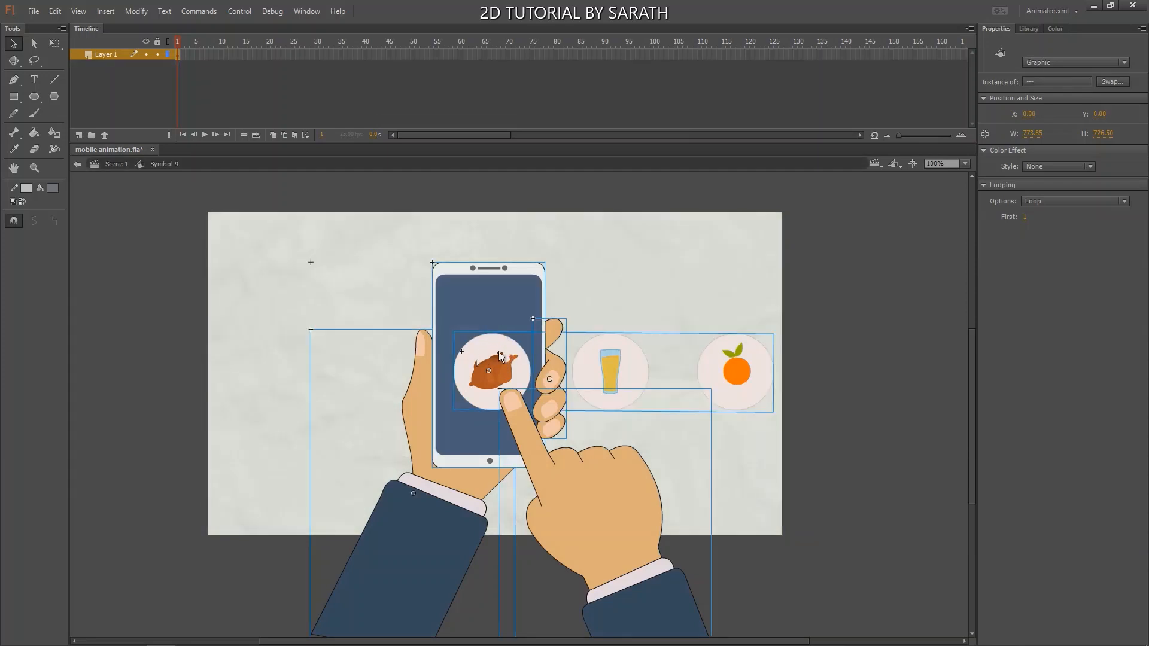
pyautogui.rightClick(500, 353)
pyautogui.click(563, 248)
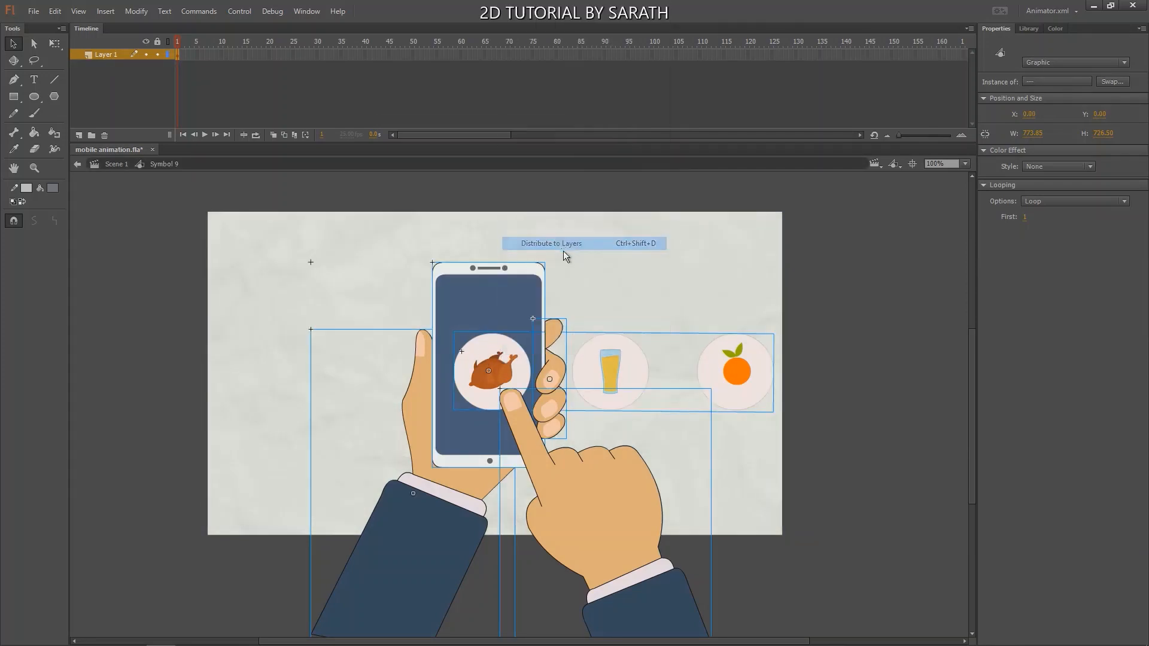
pyautogui.click(584, 262)
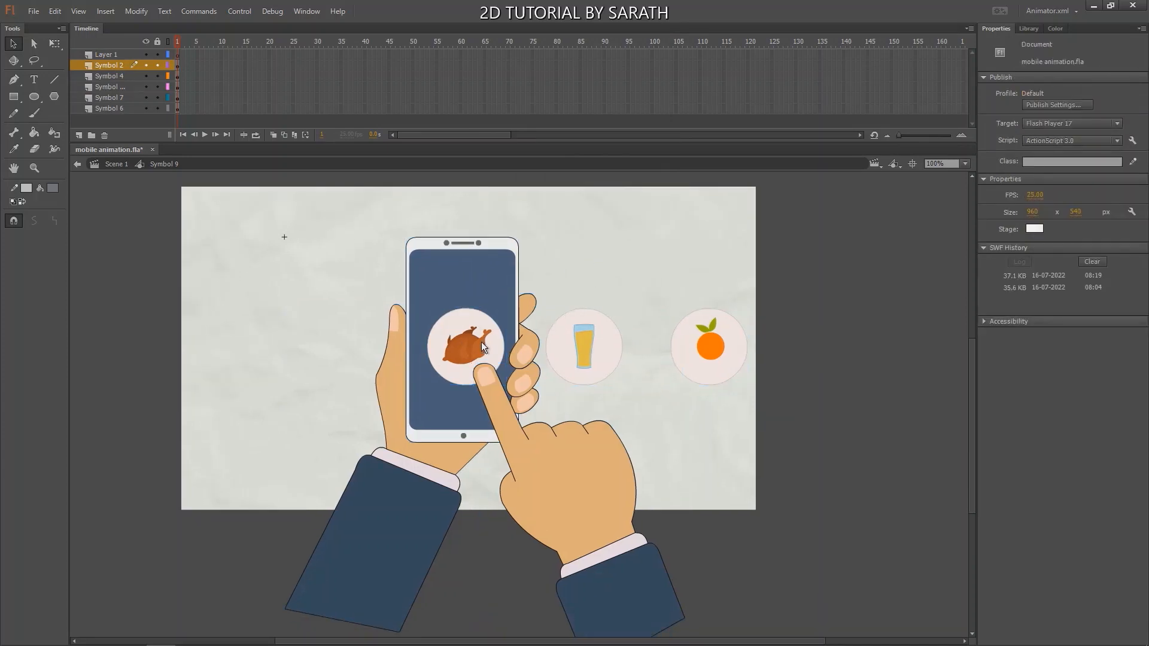
# Check the layers of the phone, the holding hand and the pointing hand by selecting each part.
pyautogui.moveTo(481, 342)
pyautogui.mouseDown()
pyautogui.moveTo(448, 353)
pyautogui.moveTo(481, 359)
pyautogui.mouseUp()
pyautogui.click(460, 292)
pyautogui.click(392, 353)
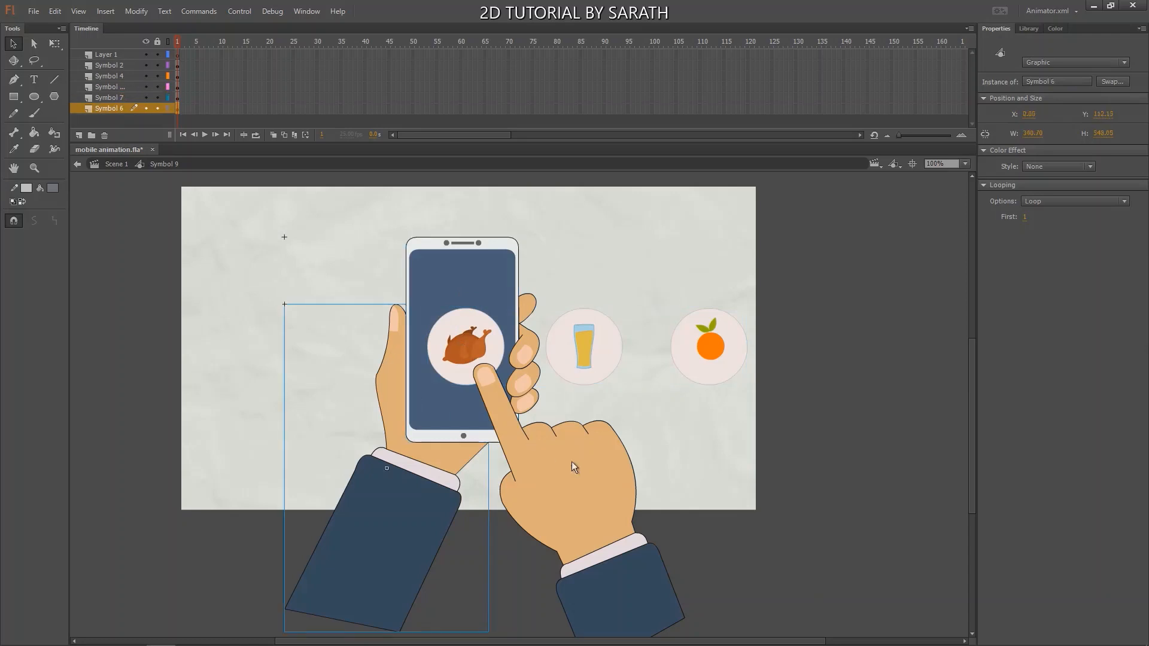
pyautogui.click(572, 462)
pyautogui.click(786, 309)
pyautogui.moveTo(786, 309); pyautogui.dragTo(761, 332)
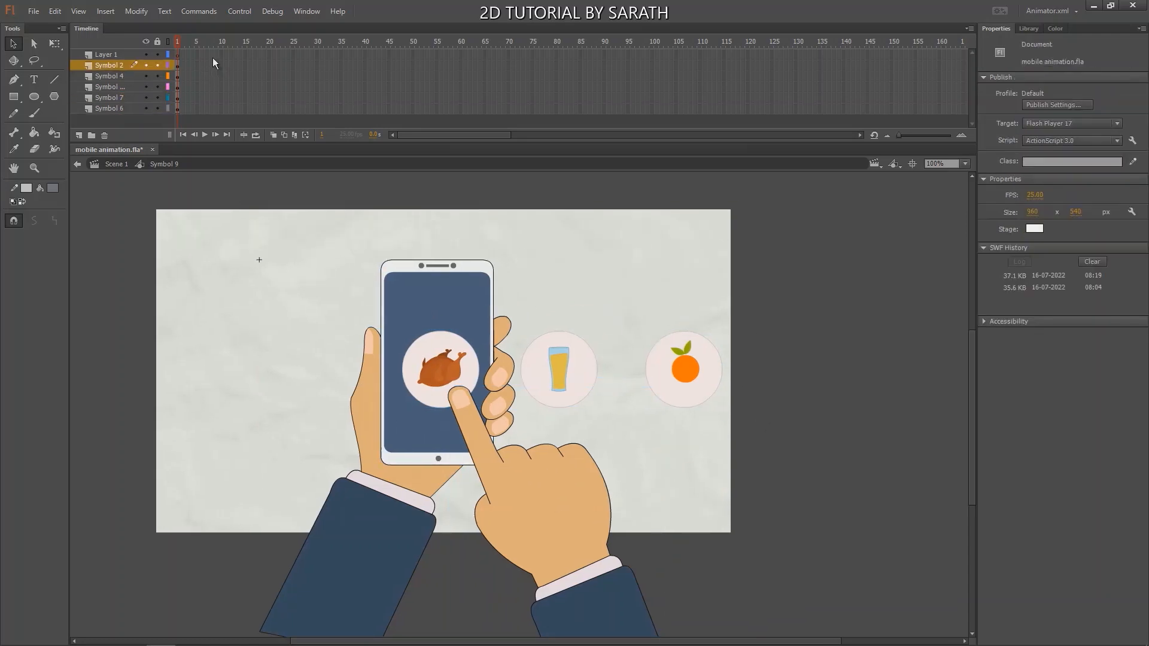
# Extend the frames of all layers in the symbol to about frame 133 and save the file.
pyautogui.moveTo(213, 57); pyautogui.dragTo(397, 155)
pyautogui.press('F5')
pyautogui.press('F5')
pyautogui.press('F5')
pyautogui.click(197, 40)
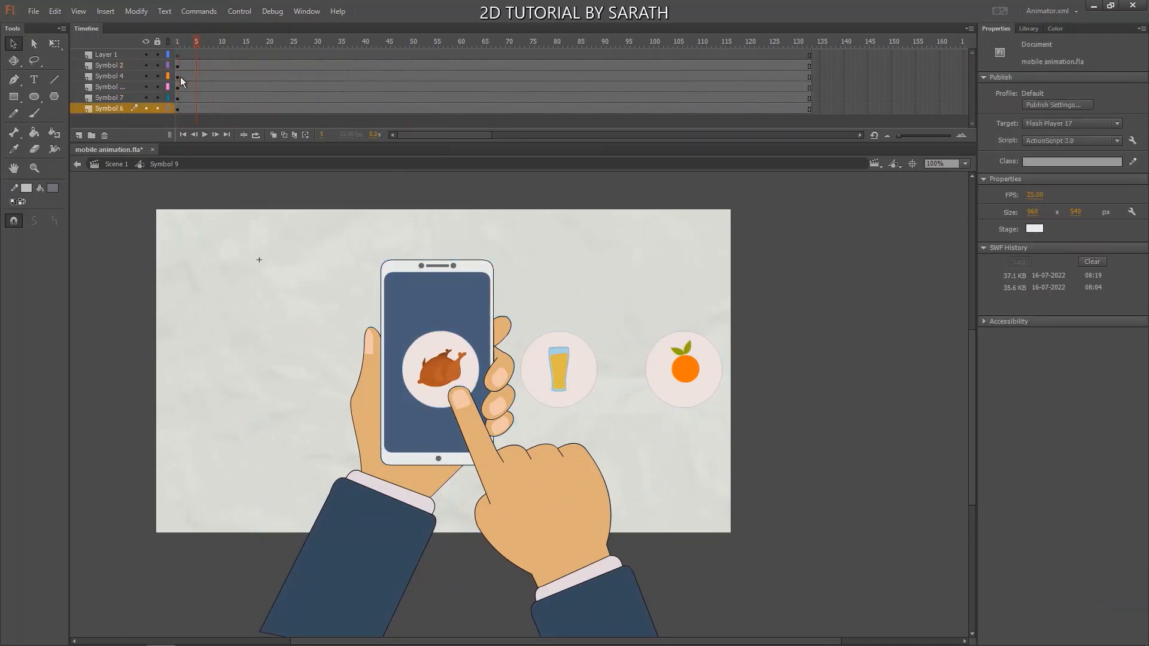
pyautogui.hotkey('ctrl', 's')
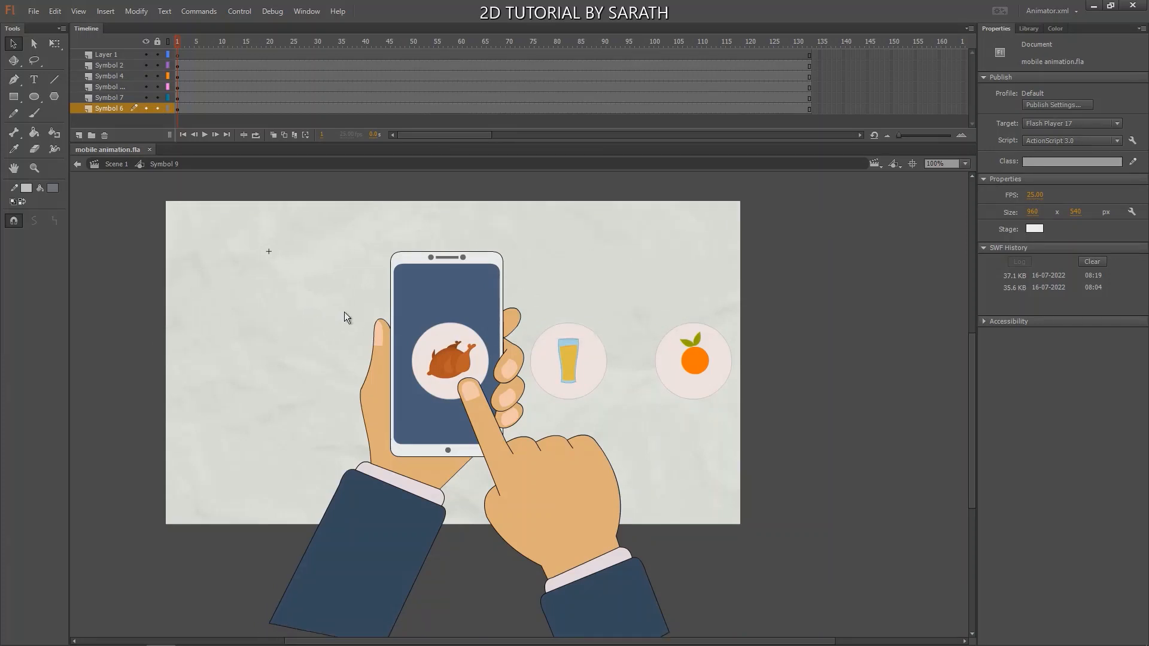
pyautogui.moveTo(344, 311); pyautogui.dragTo(370, 303)
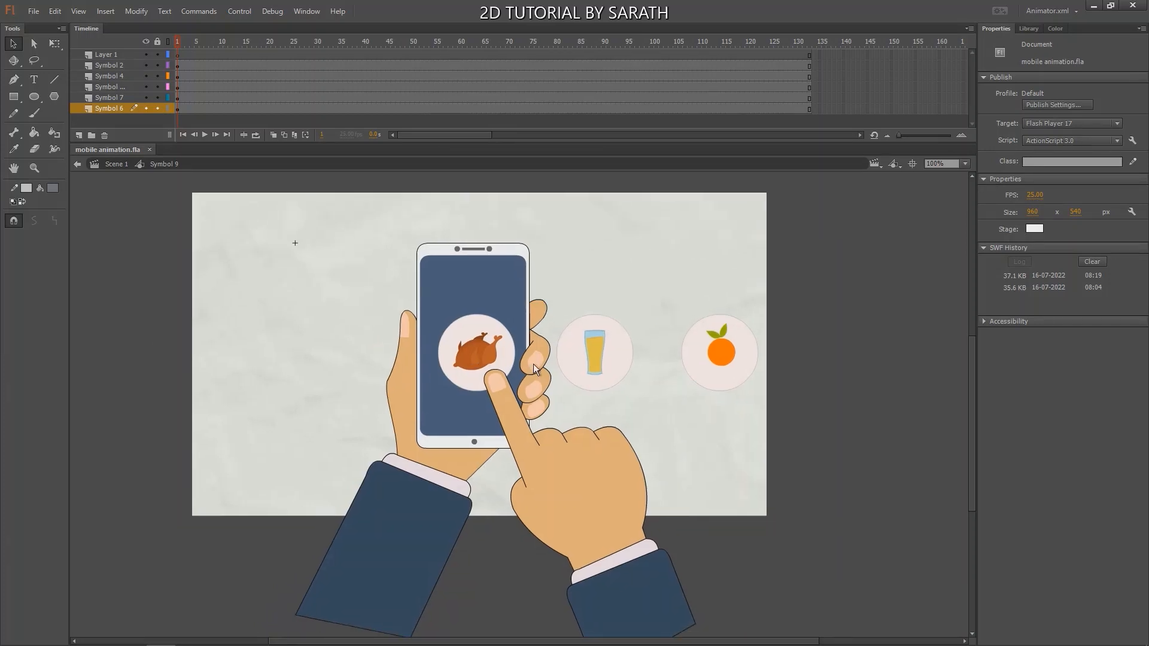
# Insert a keyframe at frame 10 on the food icon strip's layer.
pyautogui.click(479, 350)
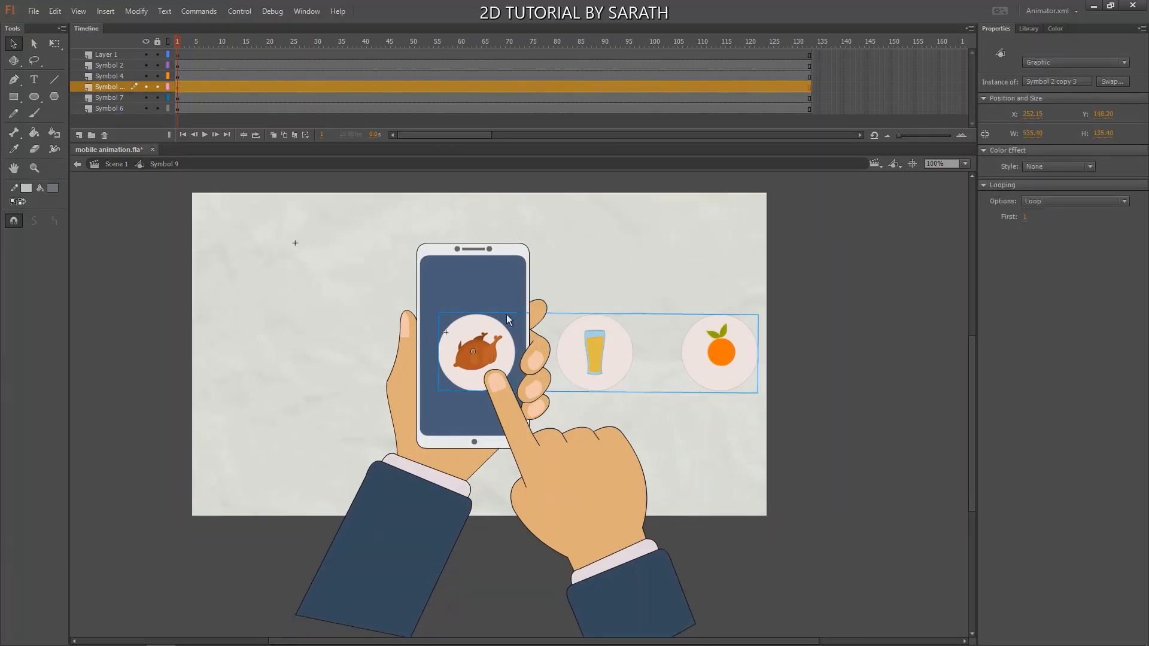
pyautogui.hotkey('ctrl', '=')
pyautogui.moveTo(426, 311); pyautogui.dragTo(564, 292)
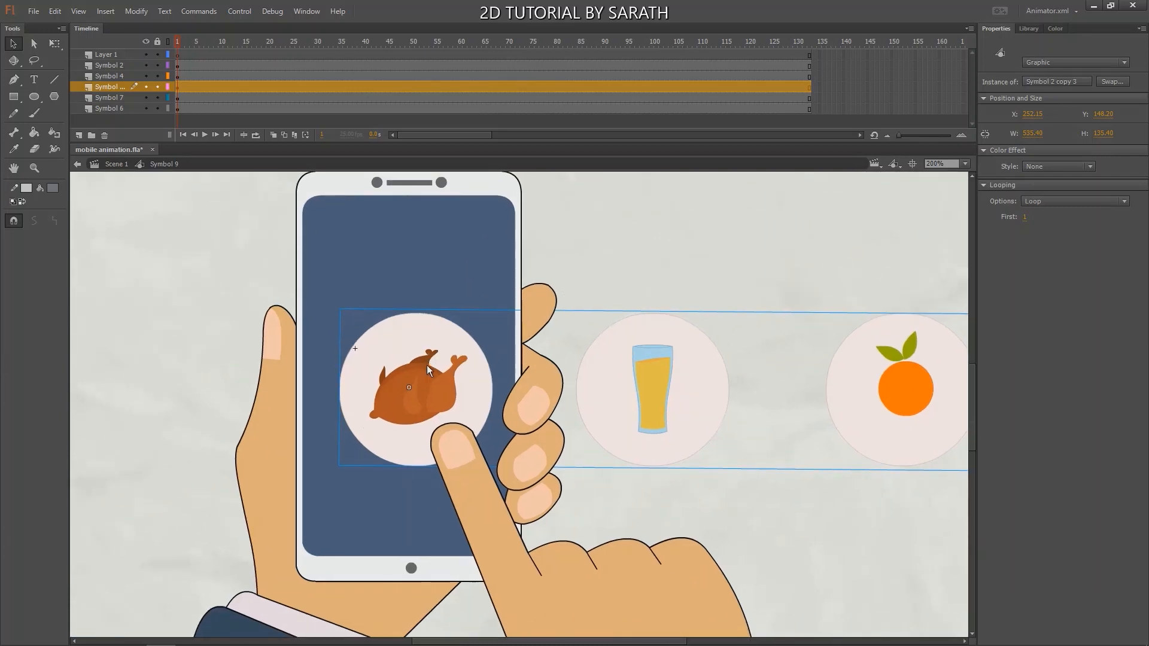
pyautogui.moveTo(435, 370); pyautogui.dragTo(430, 370)
pyautogui.hotkey('ctrl', 'z')
pyautogui.click(221, 88)
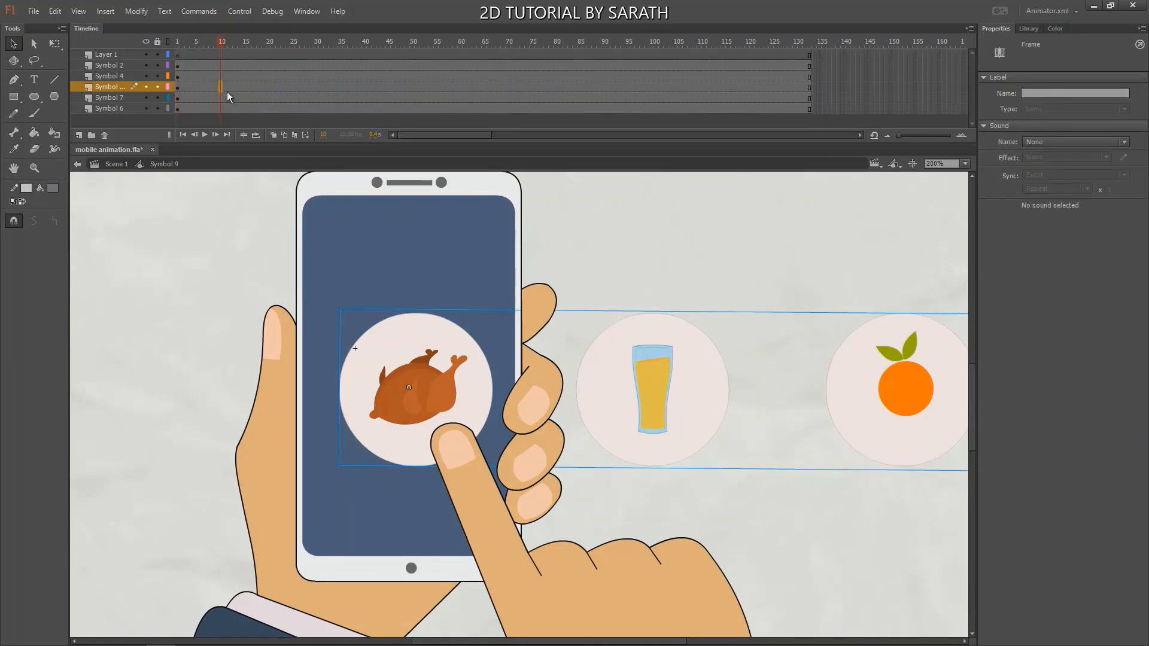
# Insert a keyframe at frame 30 and shift the food icon strip left until the juice glass is centred on the phone screen.
pyautogui.click(316, 87)
pyautogui.hotkey('shift', 'Left')
pyautogui.hotkey('shift', 'Left')
pyautogui.hotkey('shift', 'Left')
pyautogui.hotkey('shift', 'Left')
pyautogui.hotkey('shift', 'Left')
pyautogui.hotkey('shift', 'Left')
pyautogui.hotkey('shift', 'Left')
pyautogui.hotkey('shift', 'Left')
pyautogui.hotkey('shift', 'Left')
pyautogui.hotkey('shift', 'Left')
pyautogui.hotkey('shift', 'Left')
pyautogui.hotkey('shift', 'Left')
pyautogui.hotkey('shift', 'Left')
pyautogui.hotkey('shift', 'Left')
pyautogui.hotkey('shift', 'Left')
pyautogui.hotkey('shift', 'Left')
pyautogui.hotkey('shift', 'Left')
pyautogui.hotkey('shift', 'Left')
pyautogui.hotkey('shift', 'Left')
pyautogui.hotkey('shift', 'Left')
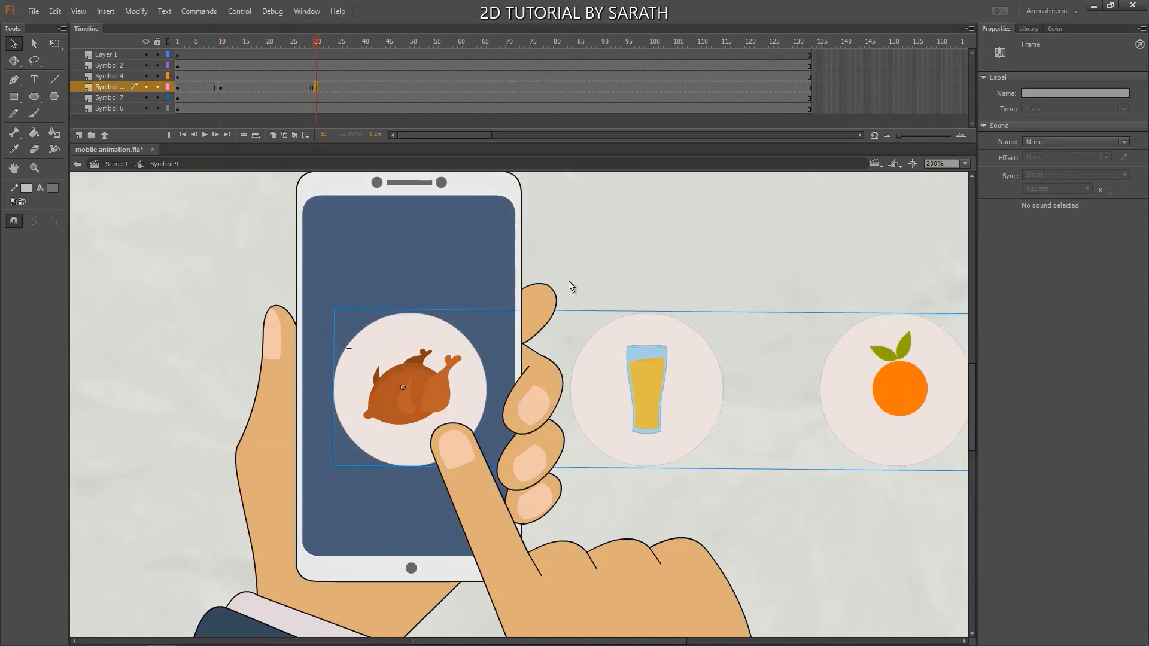
pyautogui.hotkey('shift', 'Left')
pyautogui.hotkey('shift', 'Left')
pyautogui.hotkey('shift', 'Left')
pyautogui.hotkey('shift', 'Left')
pyautogui.hotkey('shift', 'Left')
pyautogui.hotkey('shift', 'Left')
pyautogui.hotkey('shift', 'Left')
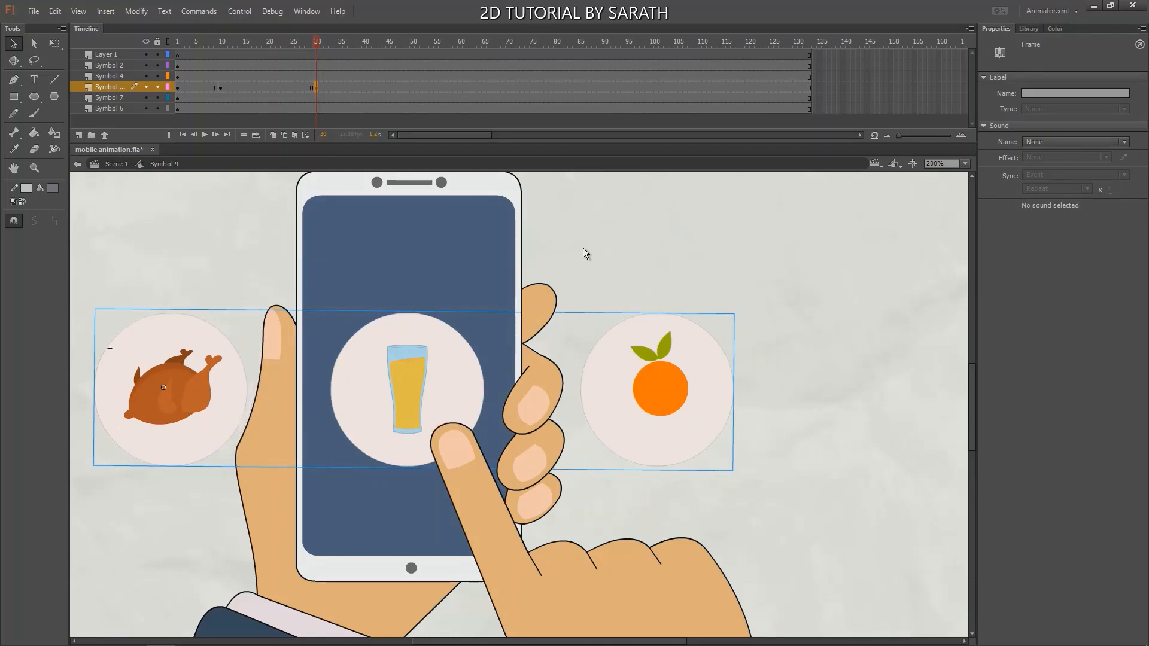
# Create a classic tween across the strip's keyframes at frames 10 and 30 and adjust its ease.
pyautogui.moveTo(200, 88); pyautogui.dragTo(330, 85)
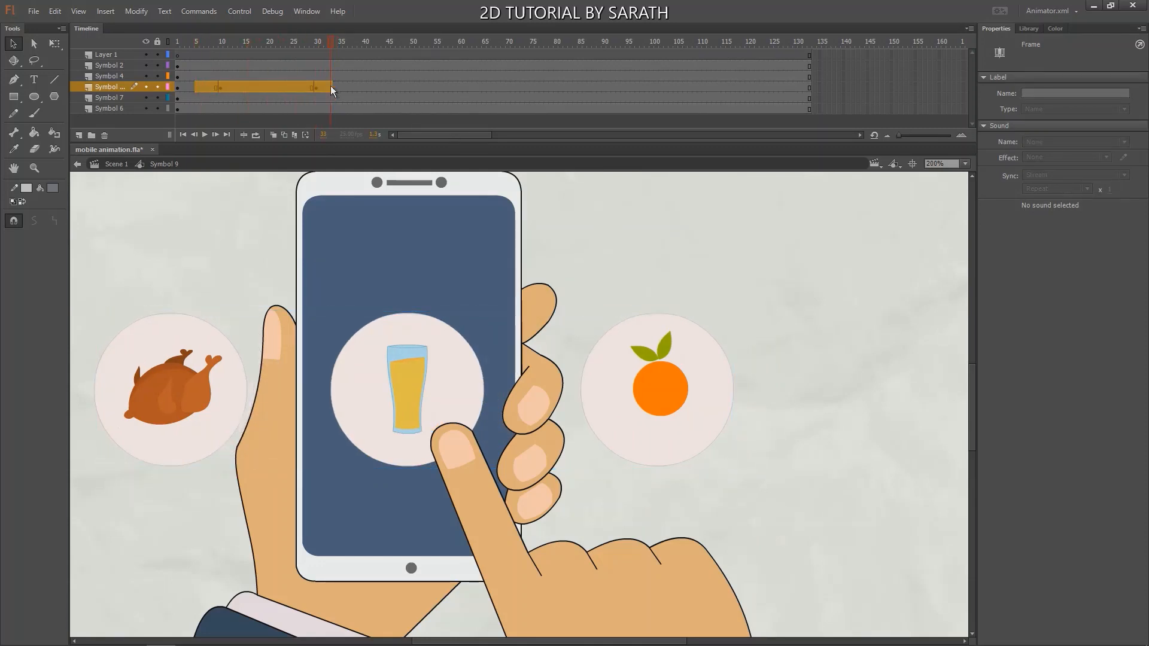
pyautogui.rightClick(325, 88)
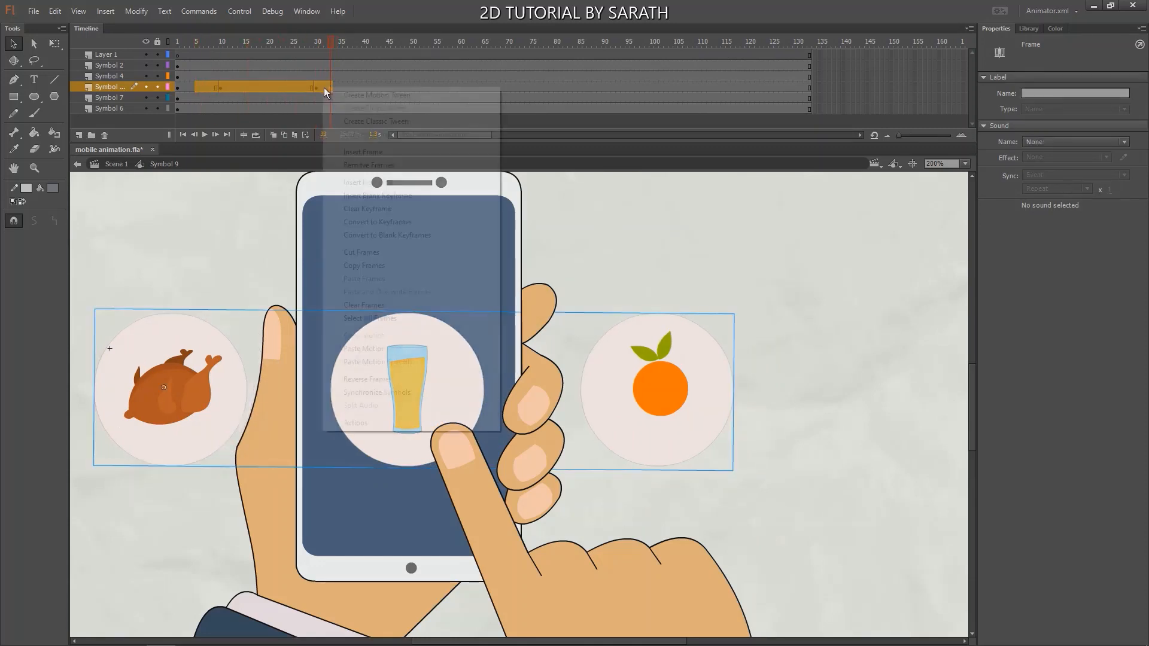
pyautogui.click(360, 122)
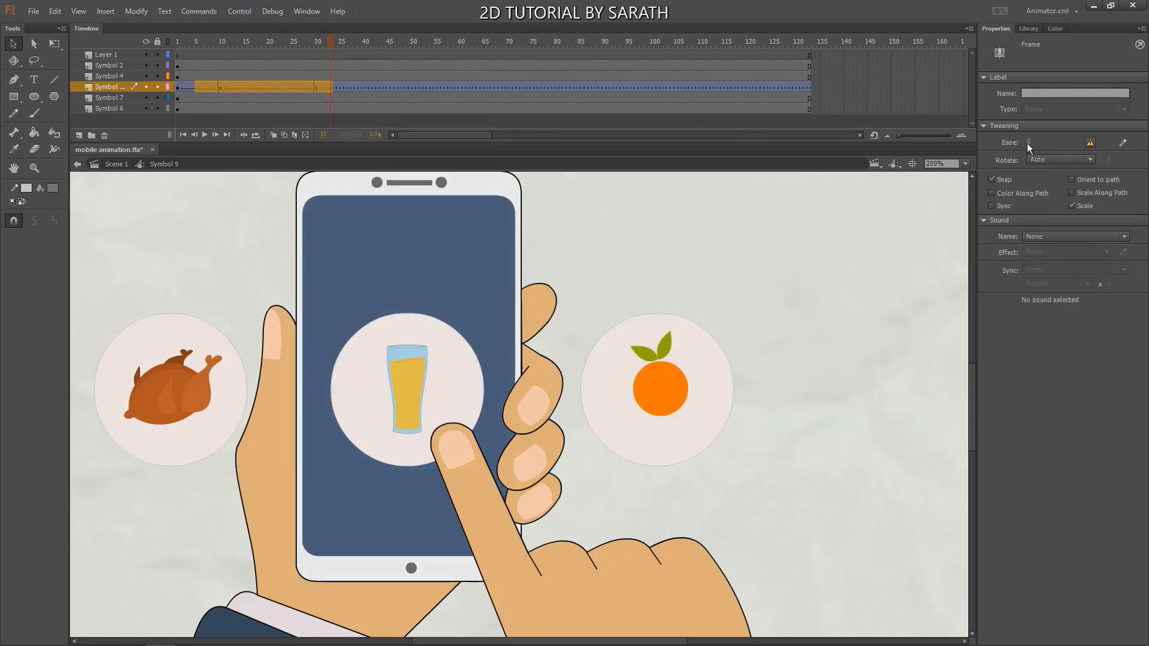
pyautogui.moveTo(1029, 142); pyautogui.dragTo(1056, 69)
# Play the timeline from the start to check the slide from the chicken to the juice glass.
pyautogui.press('Return')
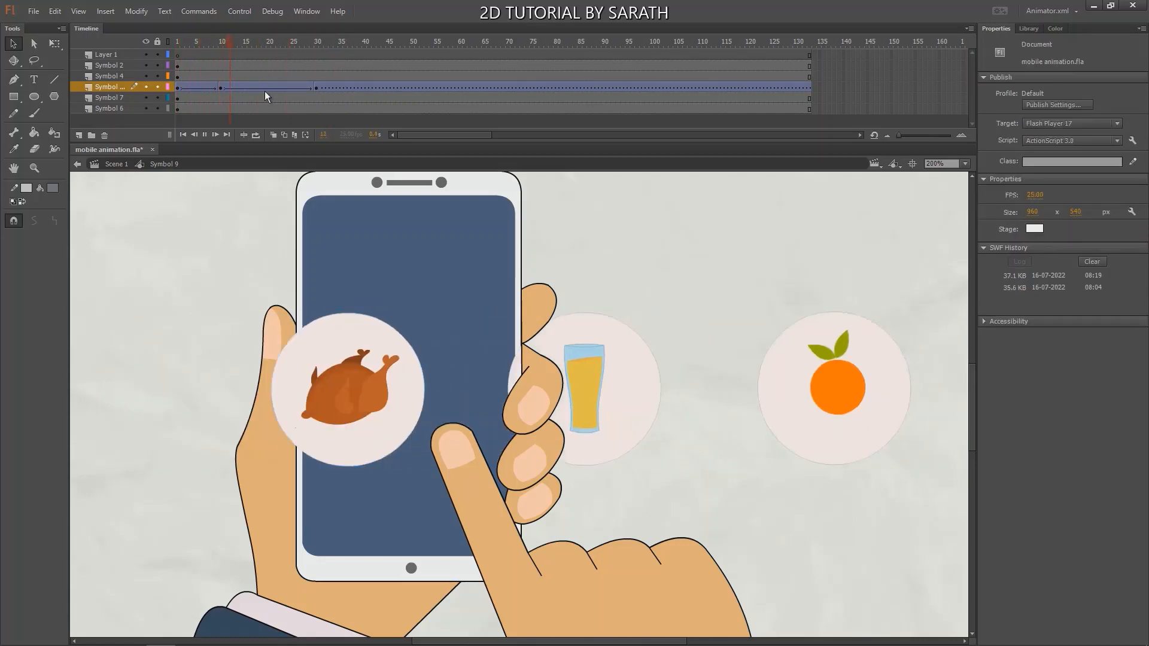
pyautogui.moveTo(333, 47); pyautogui.dragTo(156, 76)
pyautogui.press('Return')
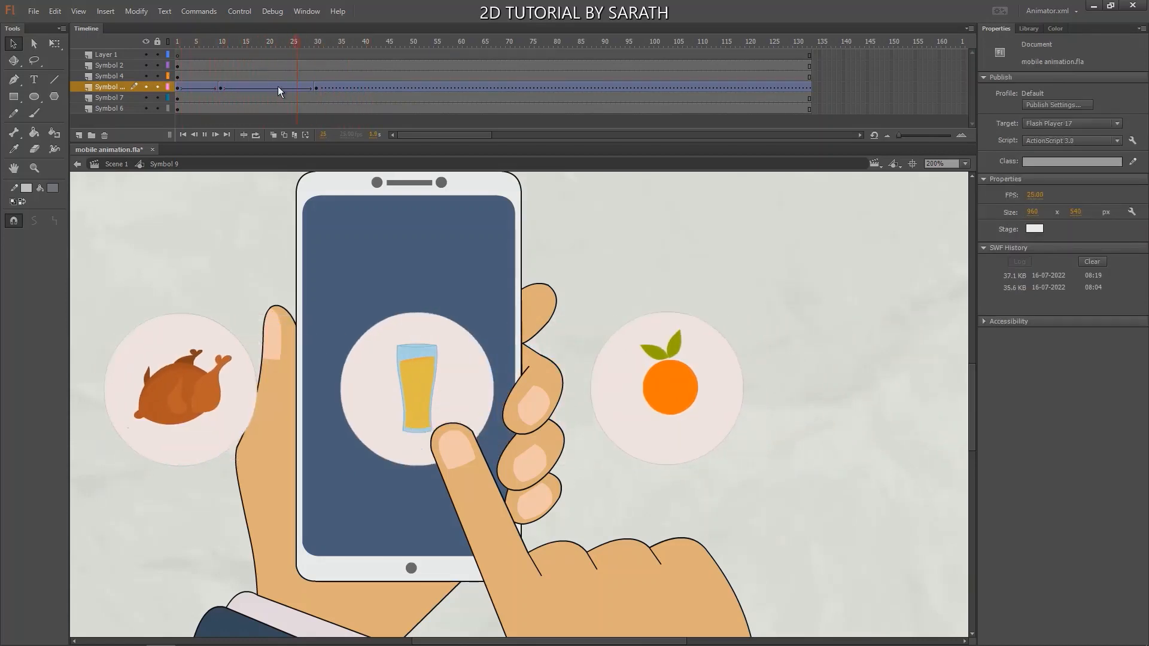
pyautogui.press('Return')
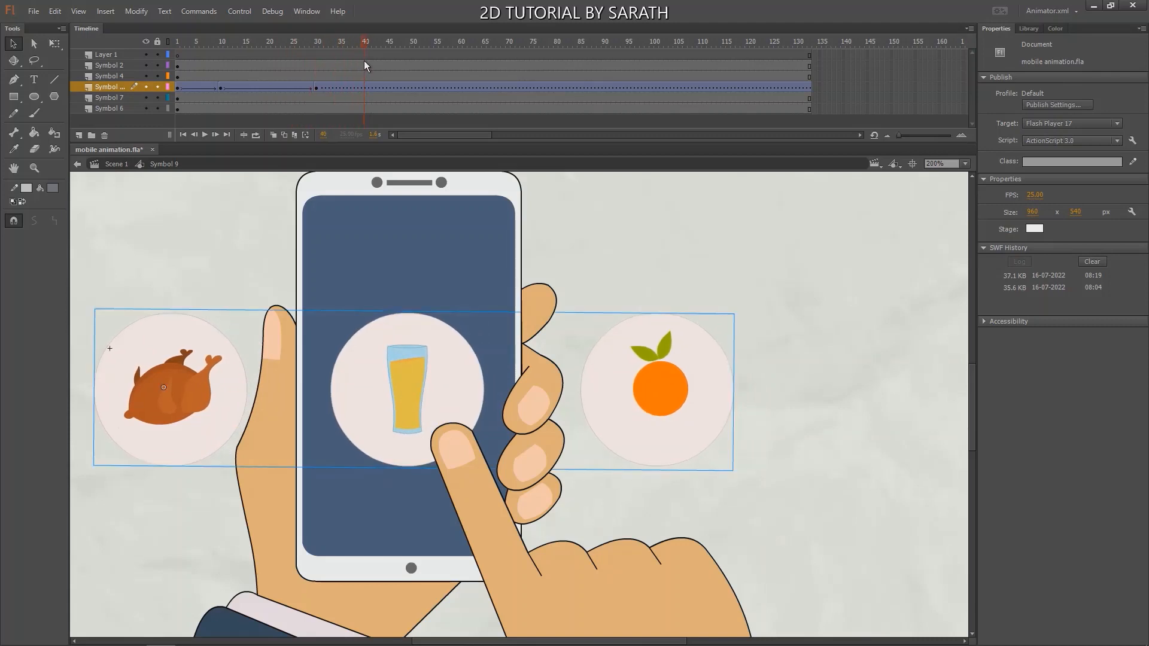
# Insert keyframes at frames 40 and 60 on the food icon strip's layer.
pyautogui.click(364, 88)
pyautogui.press('F6')
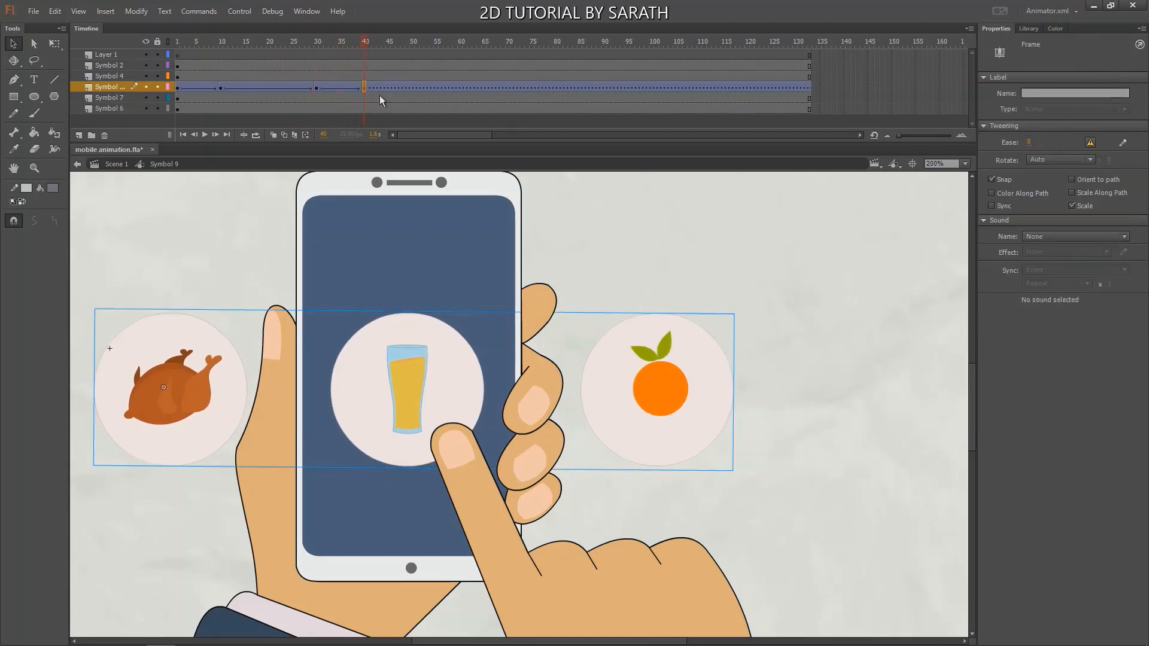
pyautogui.moveTo(380, 43); pyautogui.dragTo(451, 58)
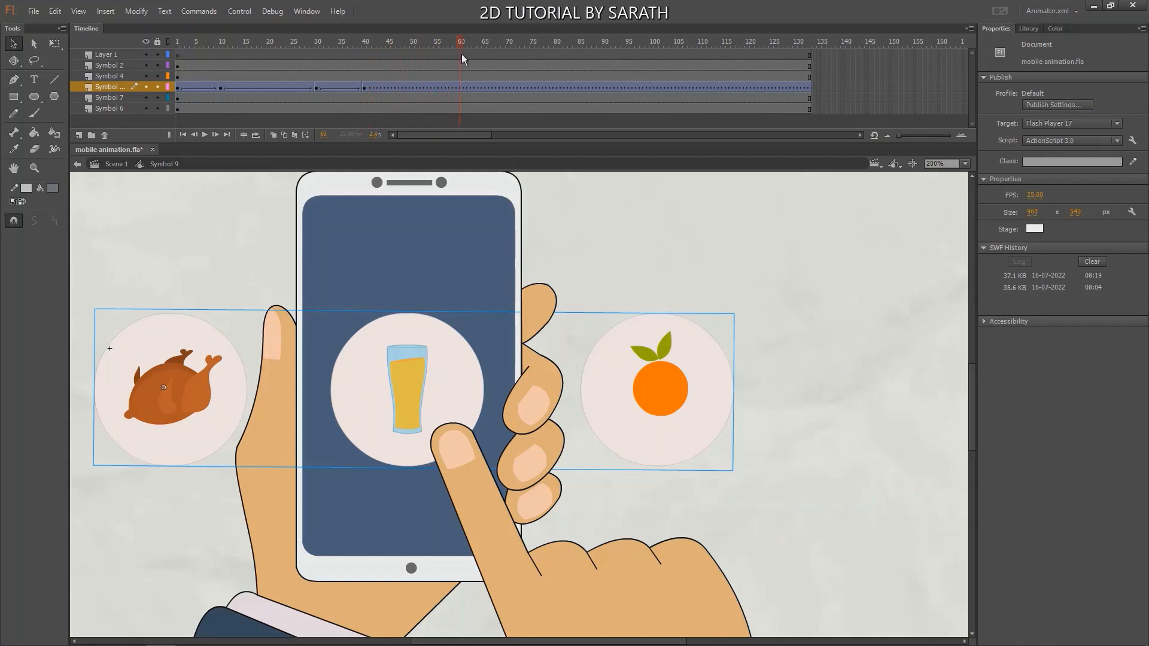
pyautogui.click(461, 88)
pyautogui.press('F6')
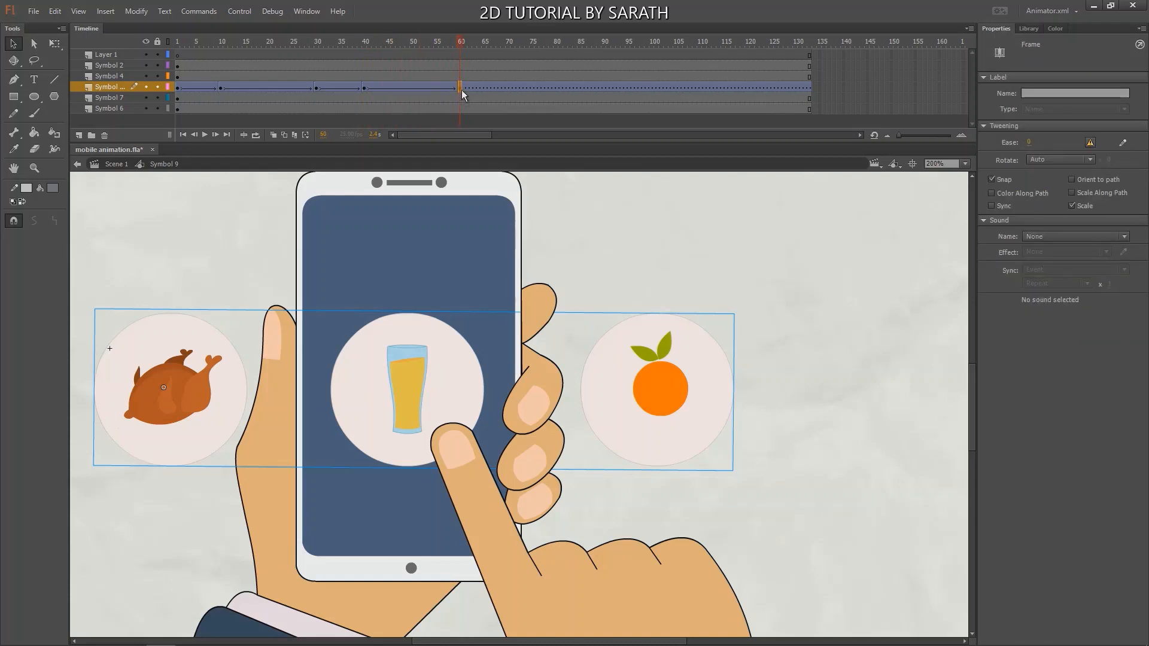
# Shift the food icon strip left at frame 60 until the orange is centred on the phone screen.
pyautogui.hotkey('shift', 'Left')
pyautogui.hotkey('shift', 'Left')
pyautogui.hotkey('shift', 'Left')
pyautogui.hotkey('shift', 'Left')
pyautogui.hotkey('shift', 'Left')
pyautogui.hotkey('shift', 'Left')
pyautogui.hotkey('shift', 'Left')
pyautogui.hotkey('shift', 'Left')
pyautogui.hotkey('shift', 'Left')
pyautogui.hotkey('shift', 'Left')
pyautogui.hotkey('shift', 'Left')
pyautogui.hotkey('shift', 'Left')
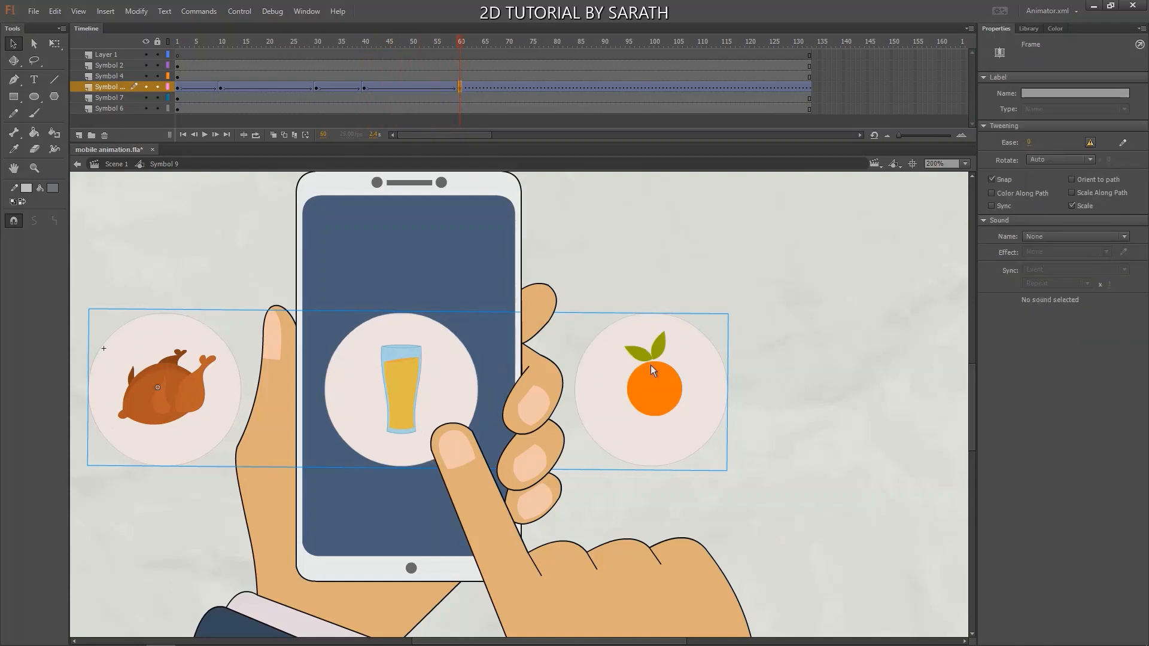
pyautogui.hotkey('shift', 'Left')
pyautogui.hotkey('shift', 'Left')
pyautogui.hotkey('shift', 'Left')
pyautogui.hotkey('shift', 'Left')
pyautogui.hotkey('shift', 'Left')
pyautogui.hotkey('shift', 'Left')
pyautogui.hotkey('shift', 'Left')
pyautogui.hotkey('shift', 'Left')
pyautogui.hotkey('shift', 'Left')
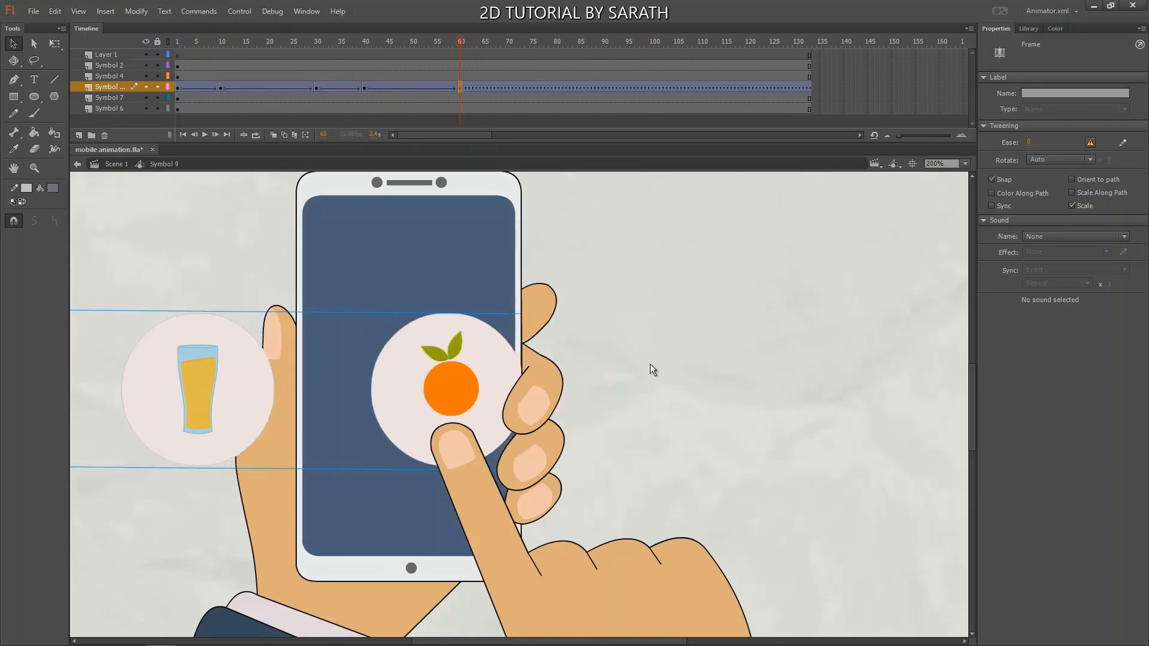
pyautogui.press('Left')
pyautogui.press('Left')
pyautogui.press('Left')
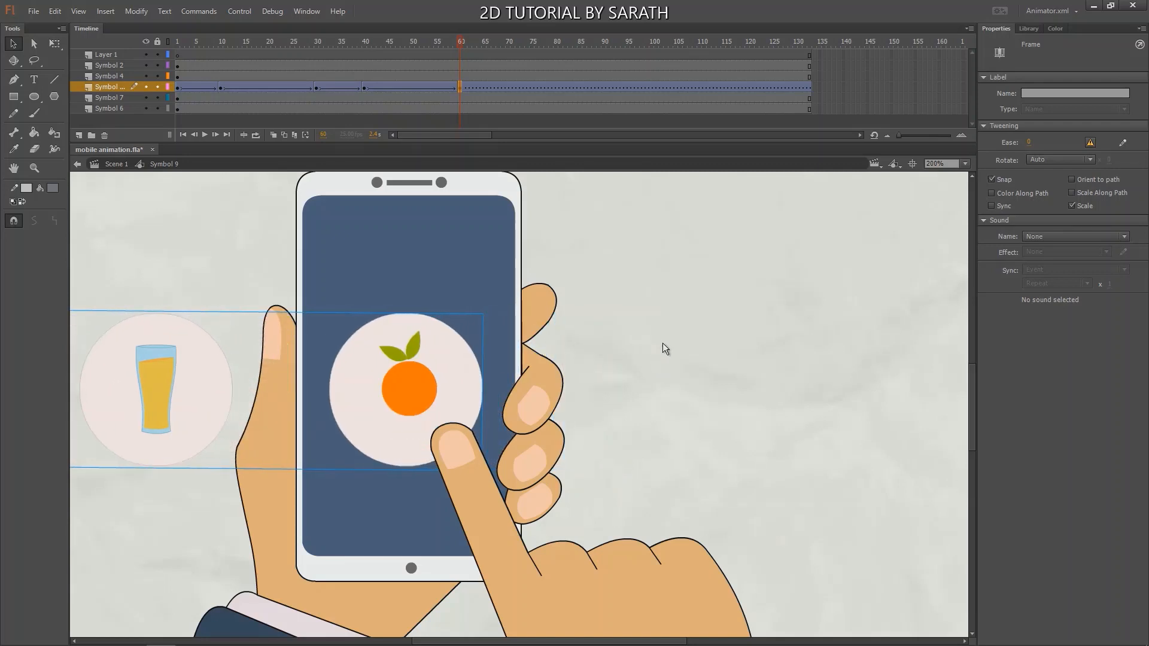
pyautogui.press('Right')
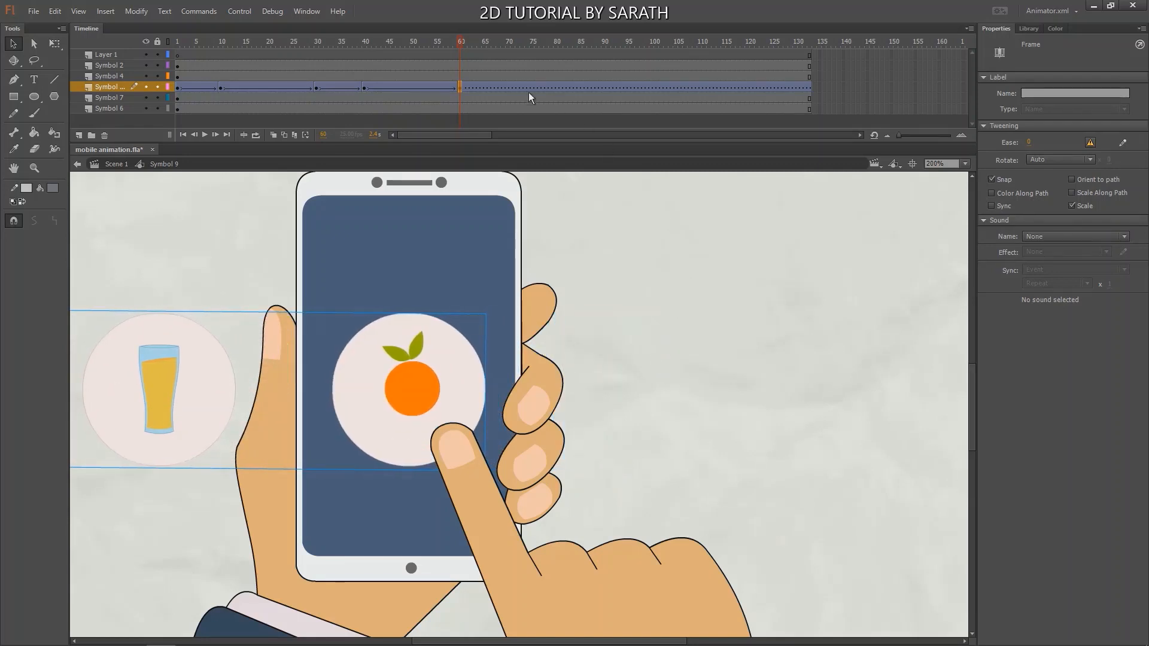
# Adjust the ease of the tween between frames 40 and 60 and play the timeline from the start.
pyautogui.click(426, 89)
pyautogui.moveTo(1029, 143); pyautogui.dragTo(1060, 42)
pyautogui.moveTo(376, 41); pyautogui.dragTo(127, 131)
pyautogui.press('Return')
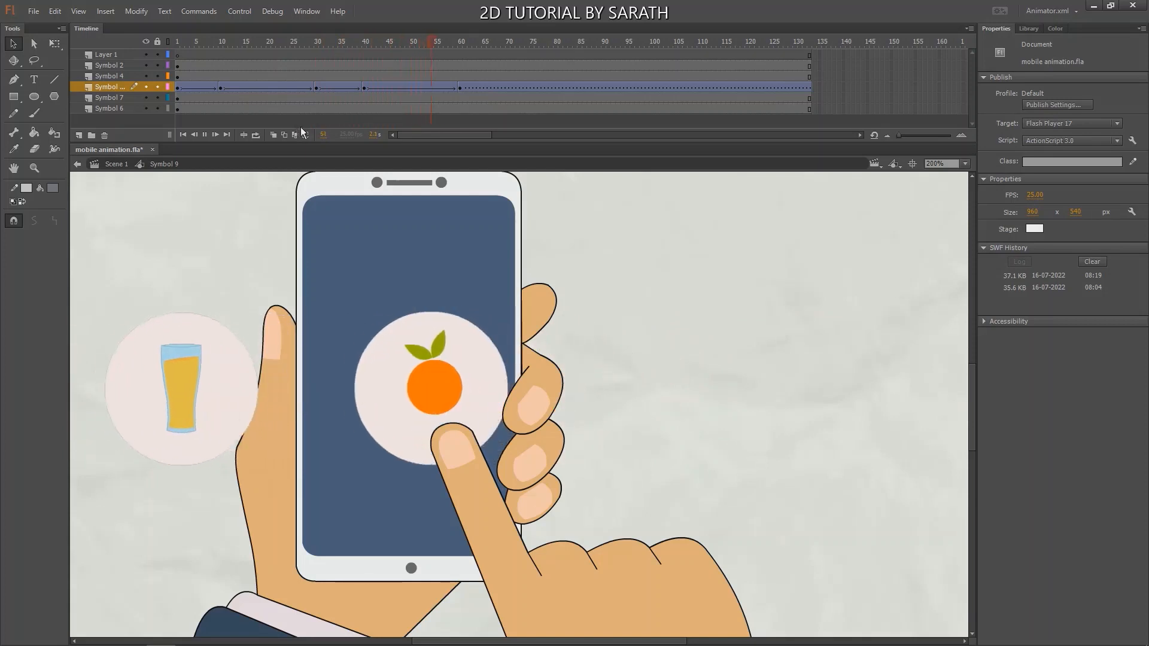
# Return to frame 1 and add a new layer directly above the food icon strip's layer.
pyautogui.moveTo(302, 45); pyautogui.dragTo(134, 90)
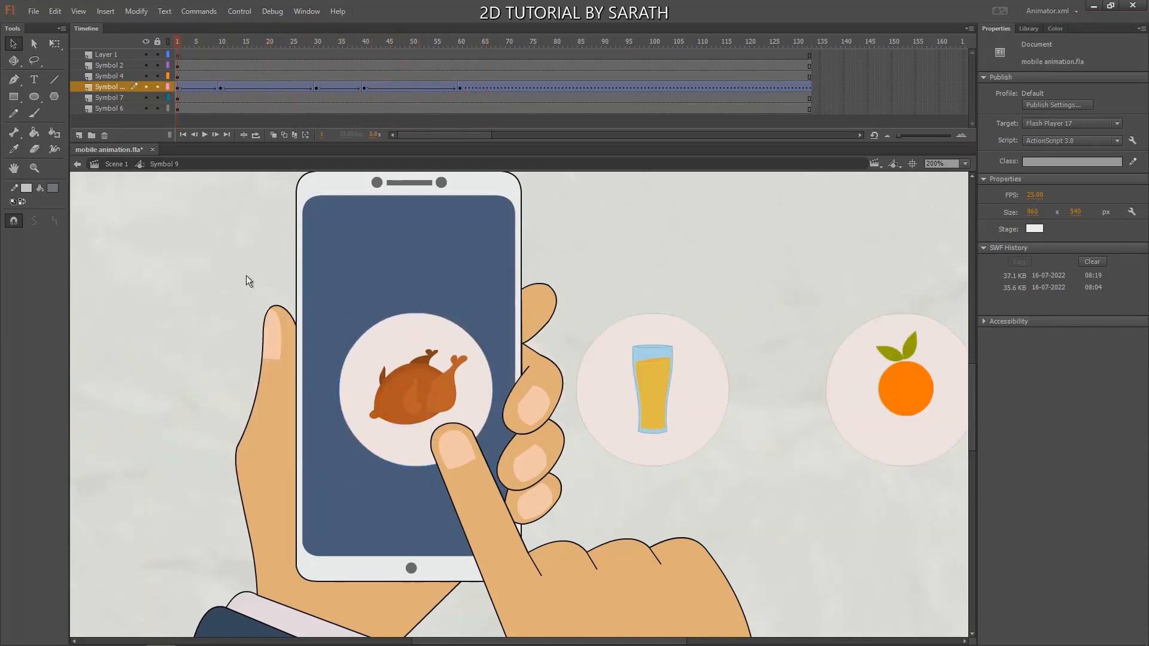
pyautogui.hscroll(-1, 247, 279)
pyautogui.click(441, 376)
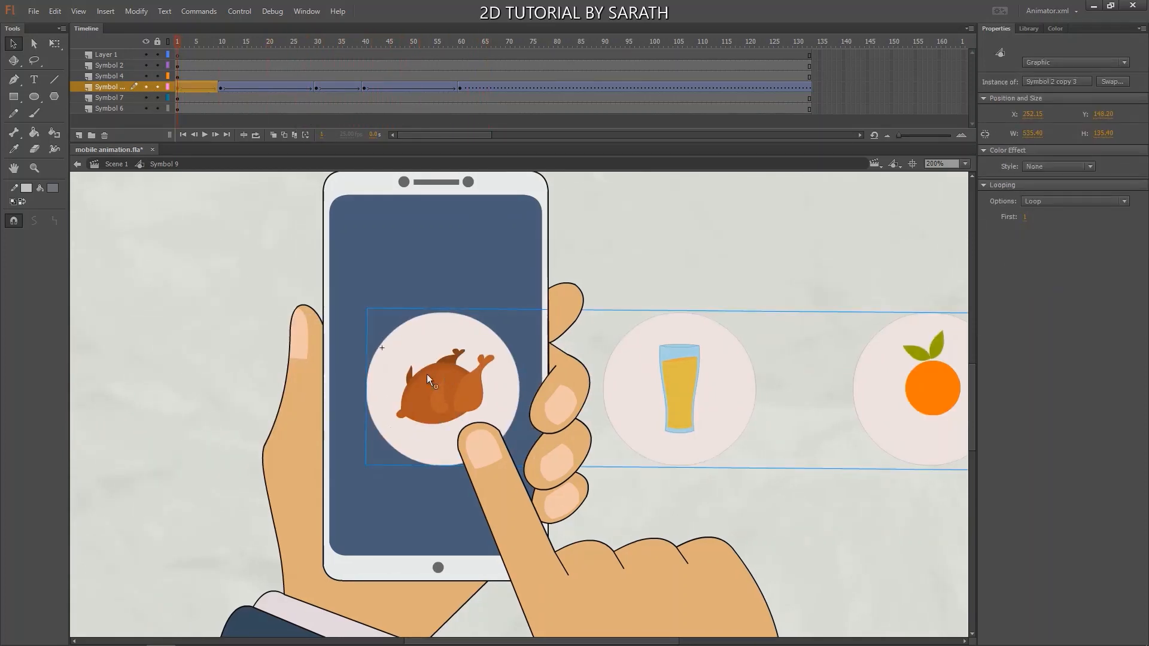
pyautogui.moveTo(305, 295); pyautogui.dragTo(278, 317)
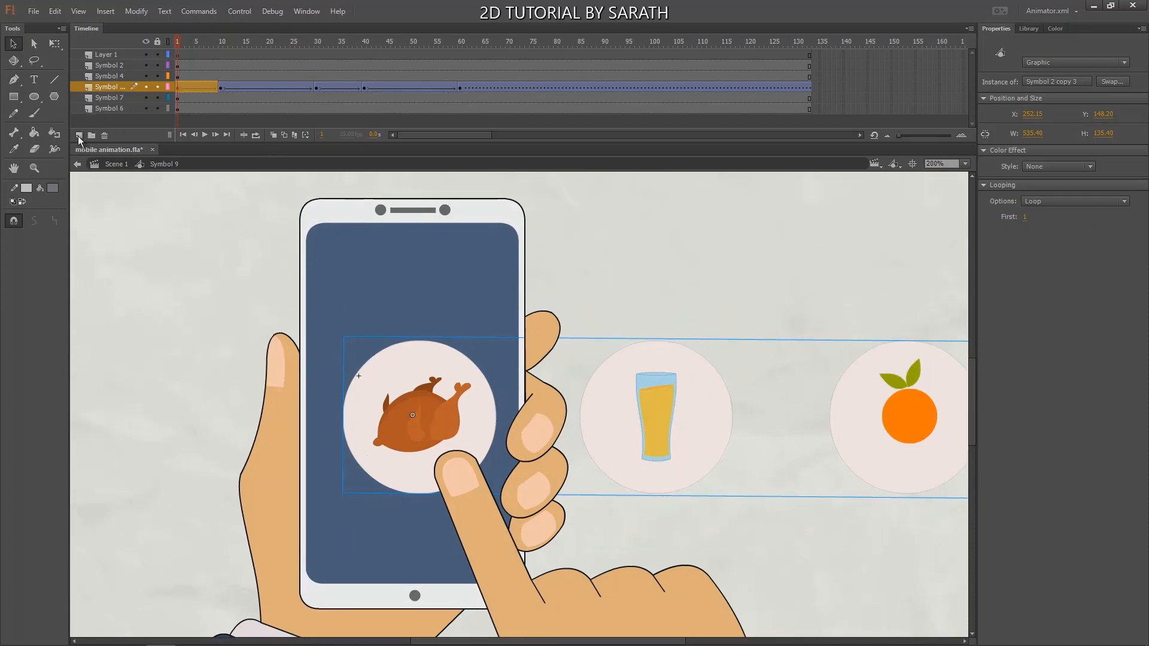
pyautogui.click(79, 135)
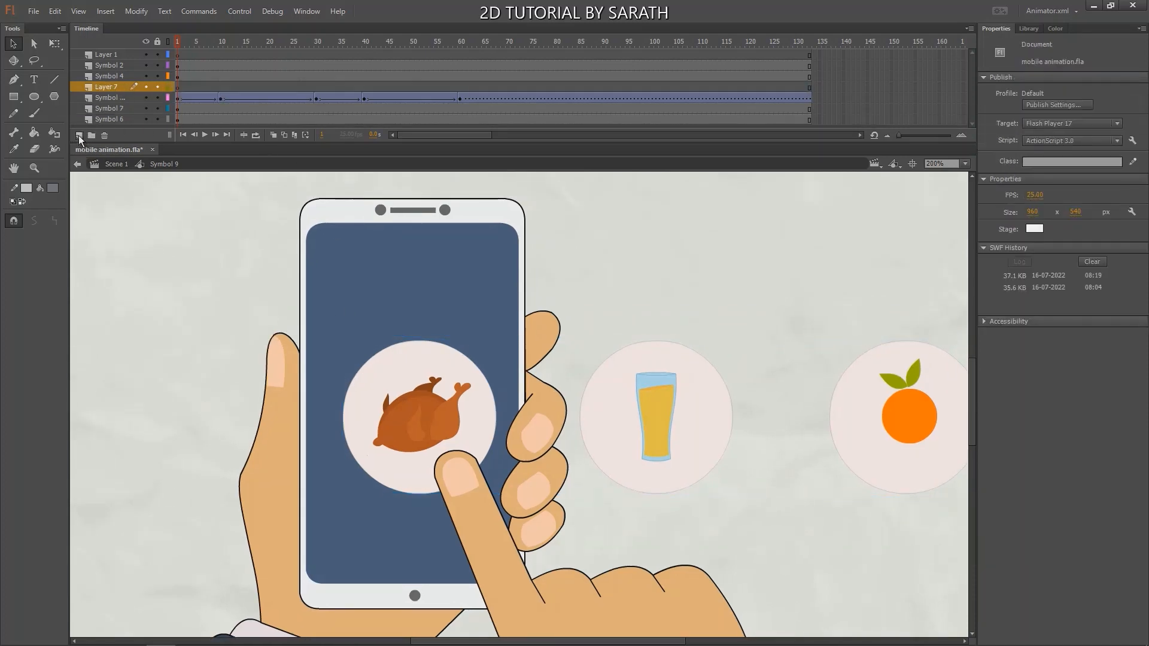
# Draw a rectangle about 179 by 244 px on the new layer, spanning the phone screen's width and covering the chicken icon.
pyautogui.click(17, 100)
pyautogui.click(17, 100)
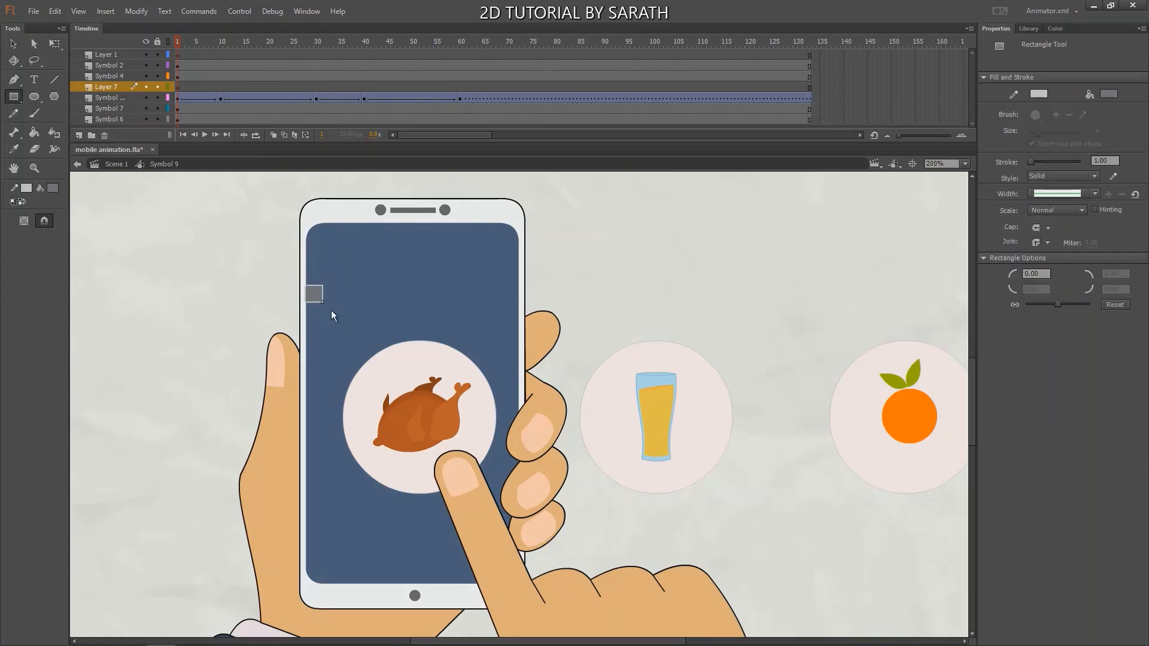
pyautogui.moveTo(332, 309); pyautogui.dragTo(519, 577)
pyautogui.press('v')
pyautogui.click(441, 378)
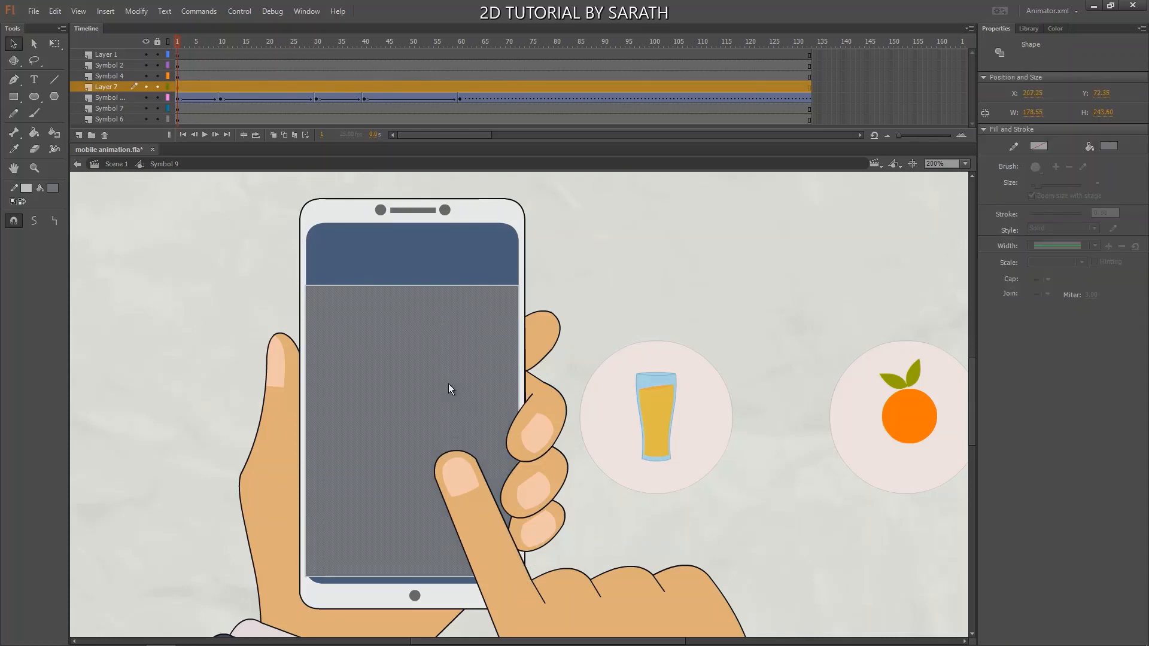
# Show the rectangle's layer as outlines and resize the rectangle so its left edge lines up with the phone screen's left edge.
pyautogui.hotkey('ctrl', '=')
pyautogui.scroll(3, 340, 287)
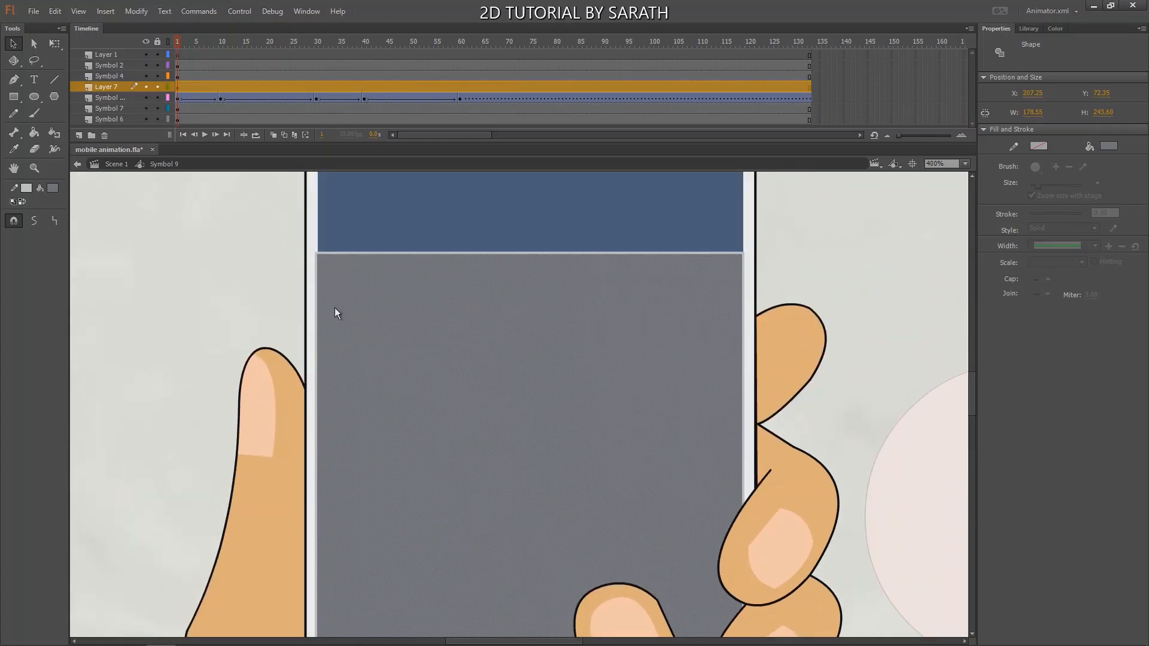
pyautogui.doubleClick(334, 310)
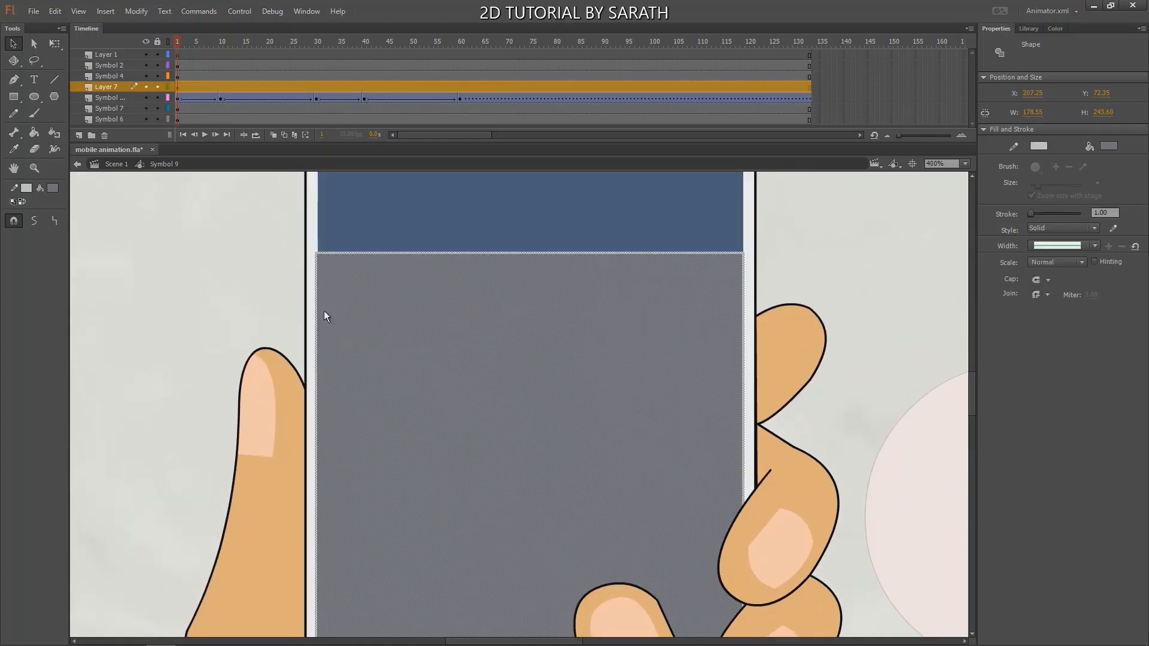
pyautogui.click(168, 87)
pyautogui.press('q')
pyautogui.click(338, 470)
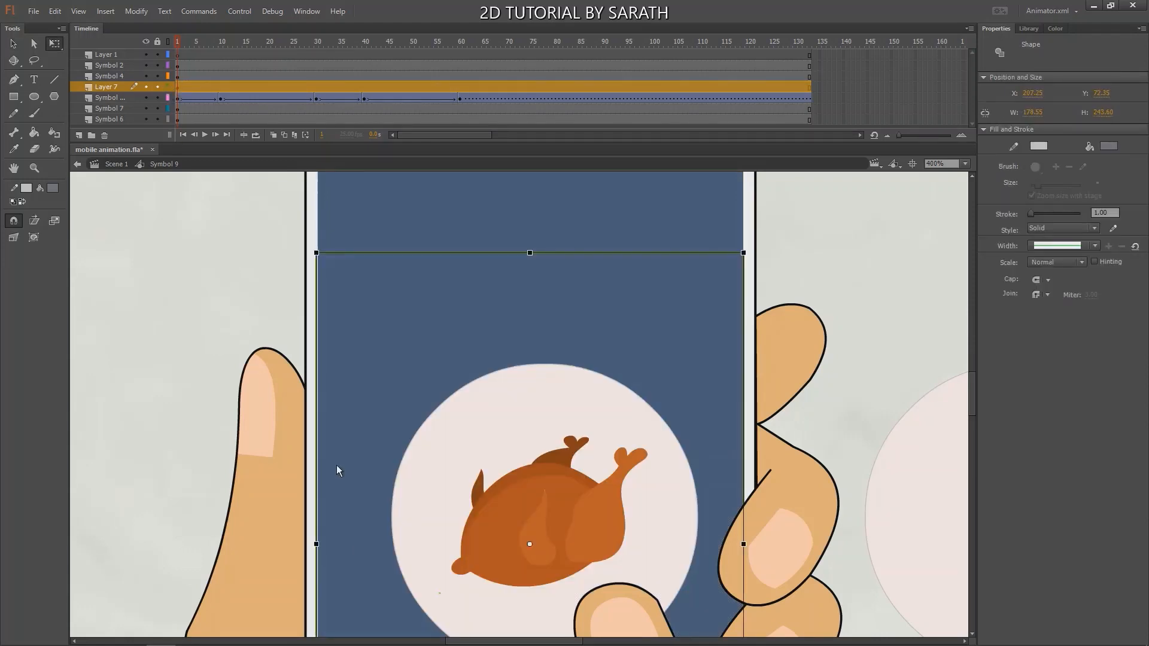
pyautogui.hotkey('ctrl', '=')
pyautogui.moveTo(202, 261); pyautogui.dragTo(322, 256)
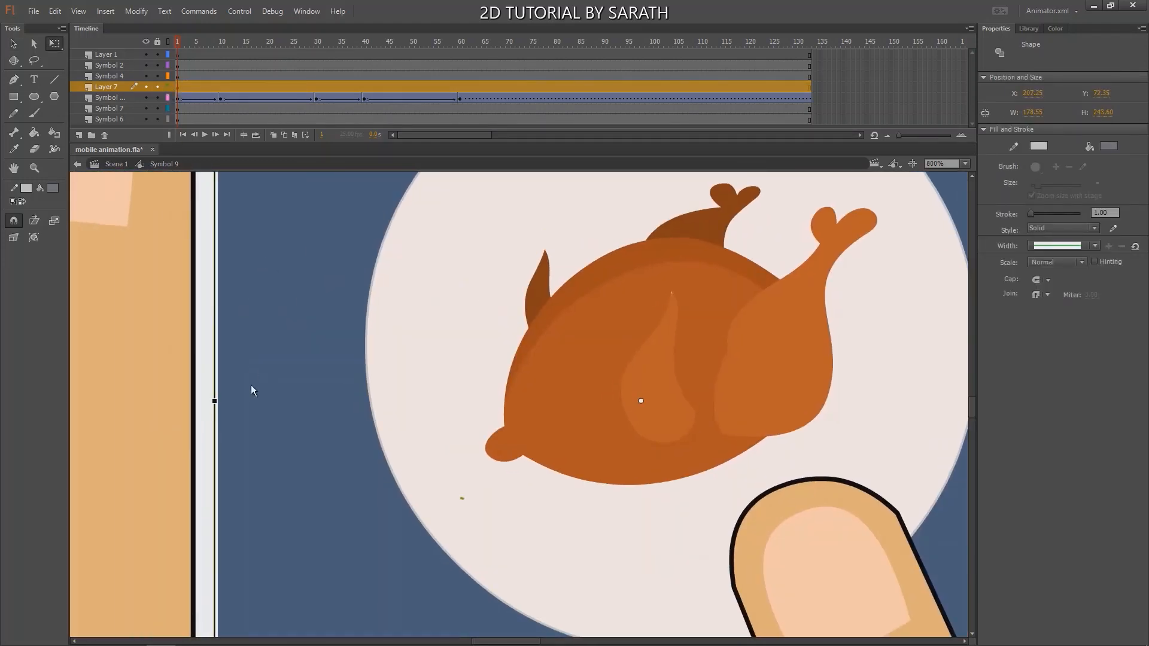
pyautogui.moveTo(216, 416); pyautogui.dragTo(238, 433)
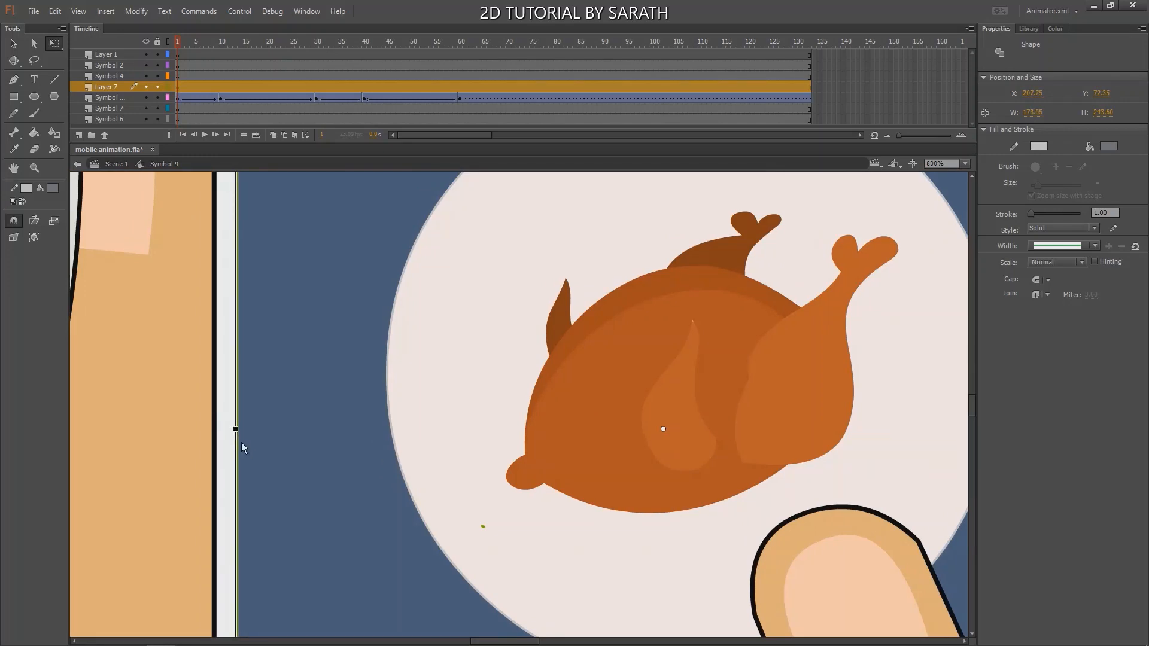
# Check the rectangle's right edge against the phone screen's right edge and return the layer to filled display.
pyautogui.hscroll(6, 374, 376)
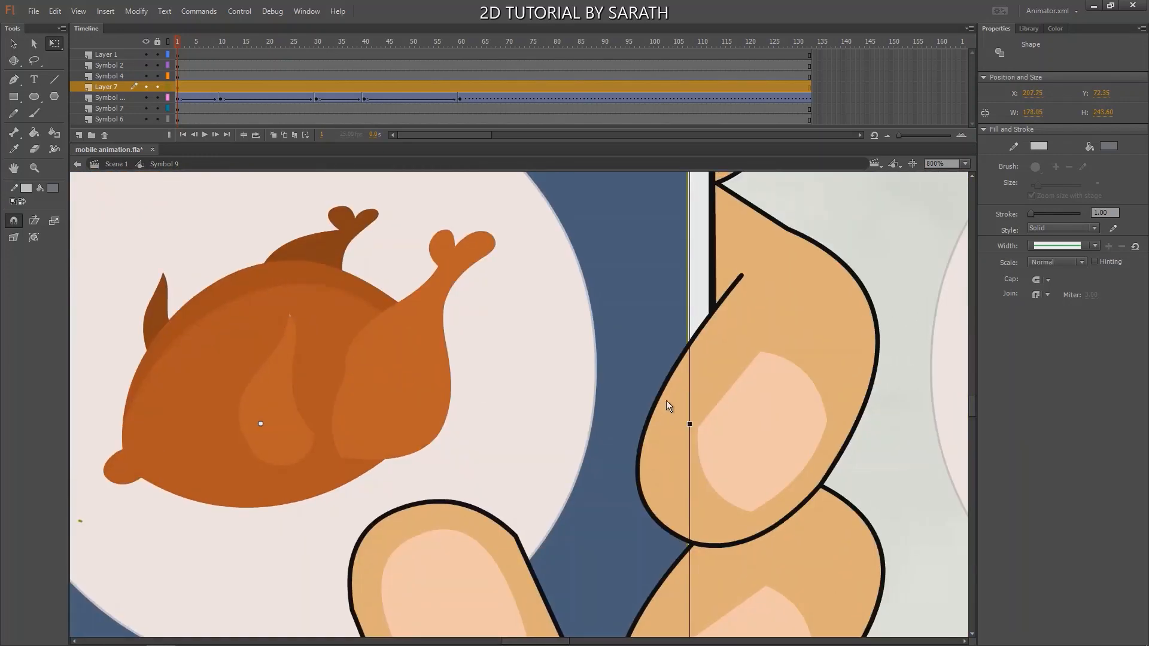
pyautogui.hscroll(1, 666, 400)
pyautogui.scroll(1, 618, 411)
pyautogui.hscroll(1, 621, 323)
pyautogui.scroll(1, 582, 291)
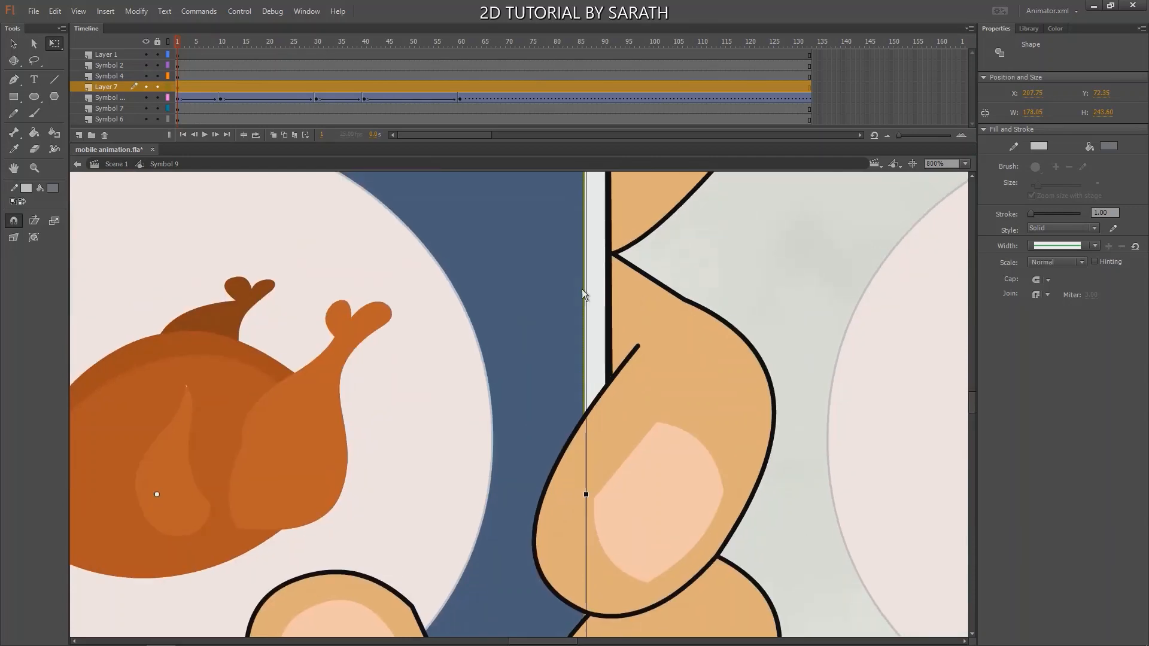
pyautogui.click(602, 296)
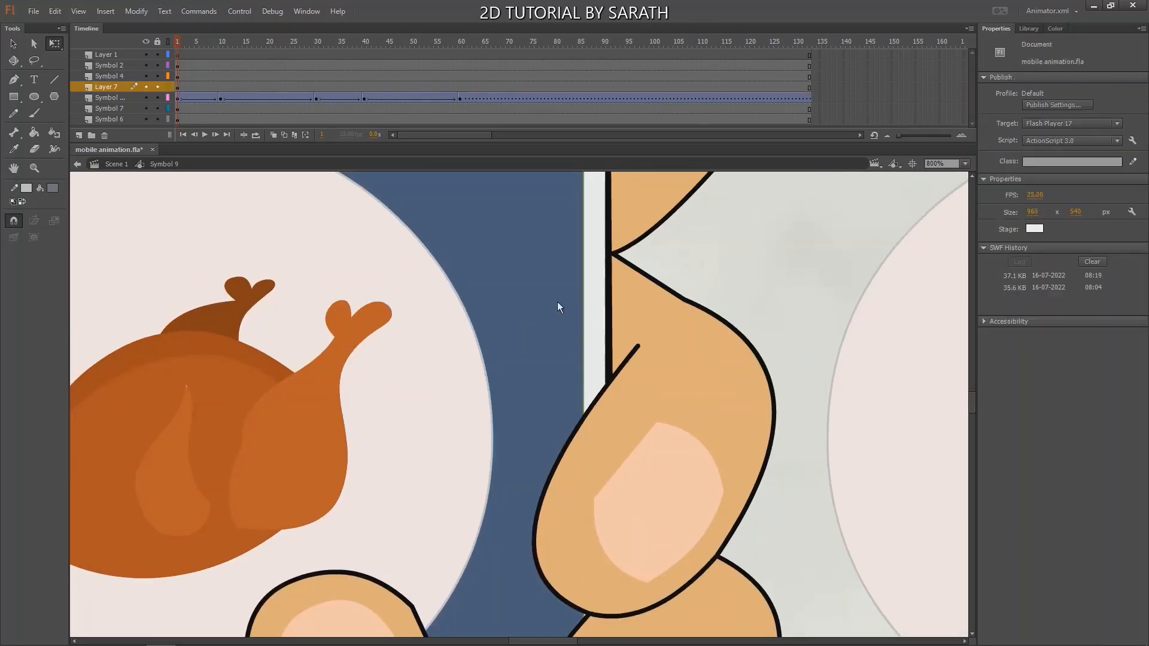
pyautogui.hotkey('ctrl', '-')
pyautogui.hotkey('ctrl', '-')
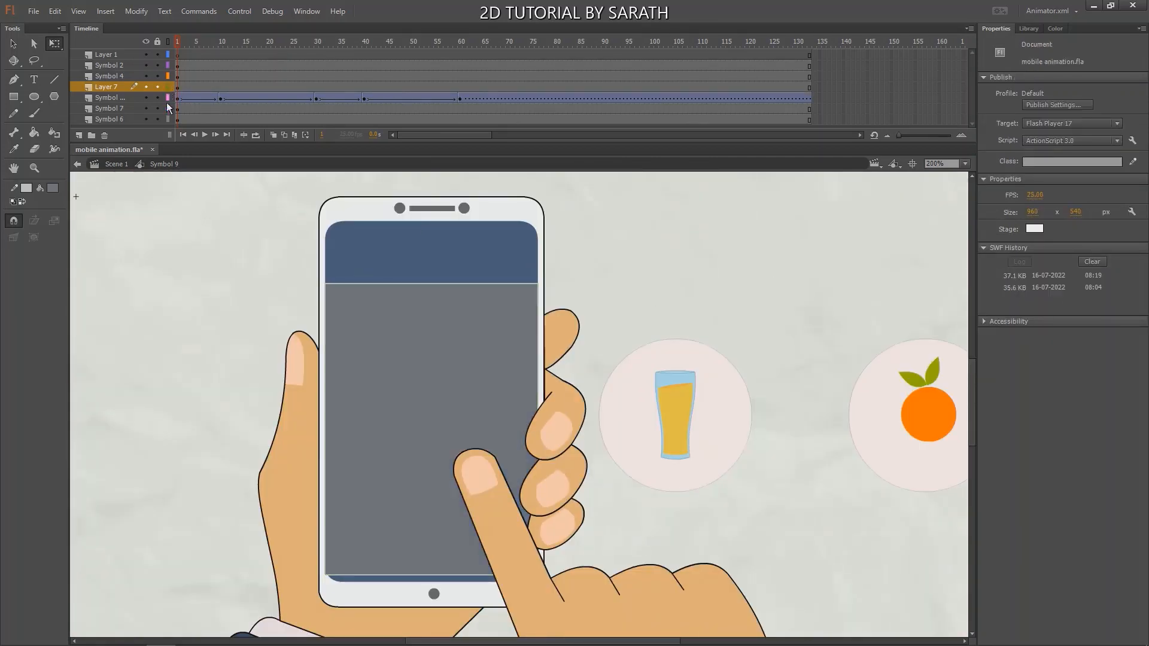
# Convert the rectangle's layer into a mask for the food icon strip's layer.
pyautogui.click(112, 85)
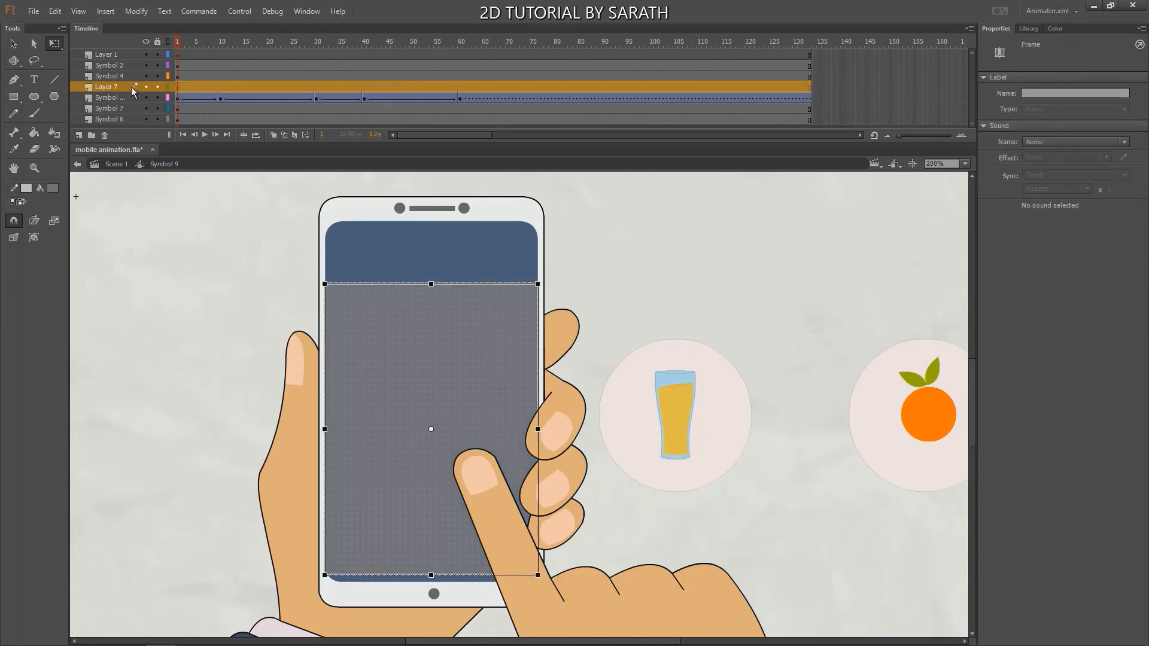
pyautogui.rightClick(127, 87)
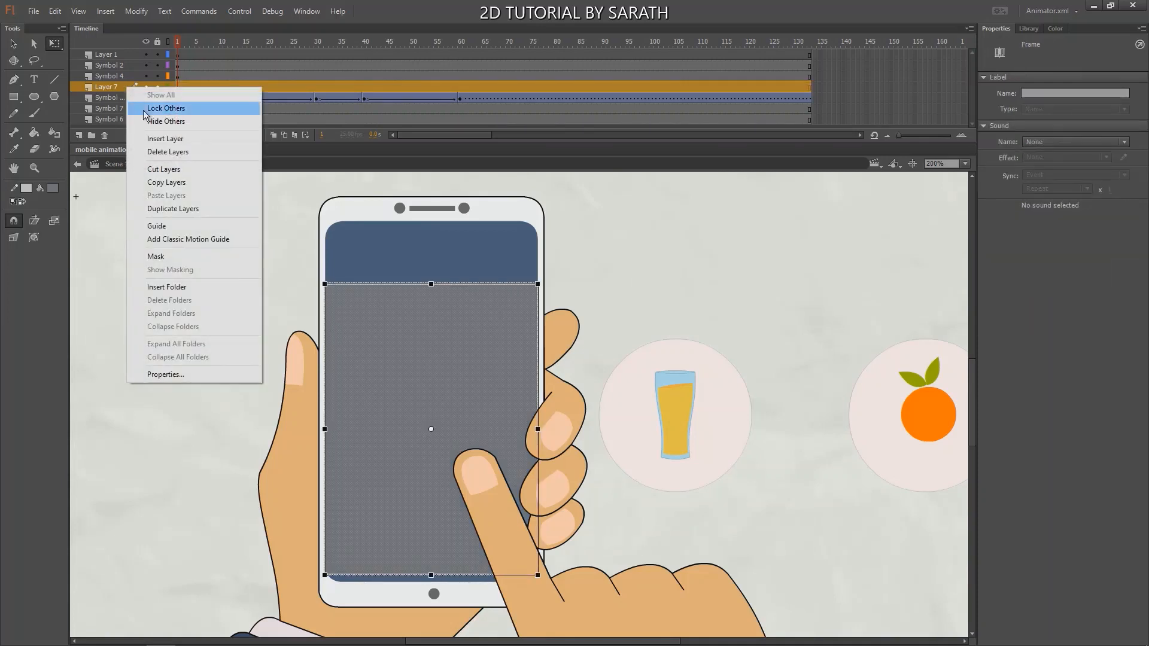
pyautogui.click(169, 257)
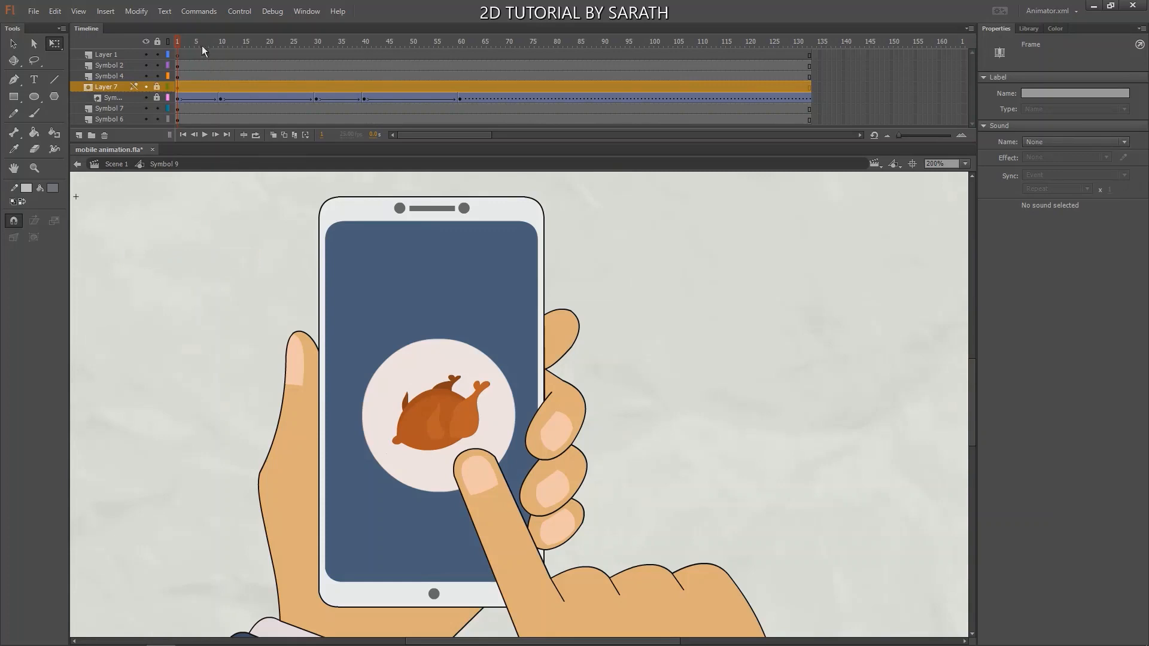
# Play the timeline from the start to check the masked icons sliding inside the phone screen, and return to frame 1.
pyautogui.moveTo(203, 46); pyautogui.dragTo(176, 126)
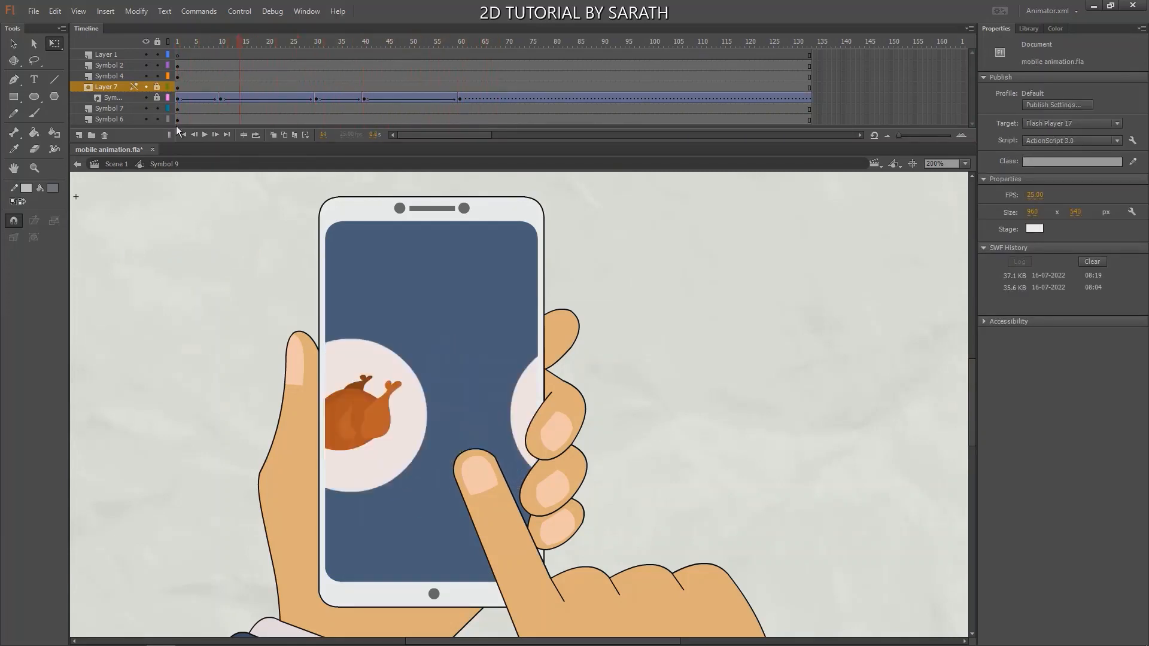
pyautogui.press('Return')
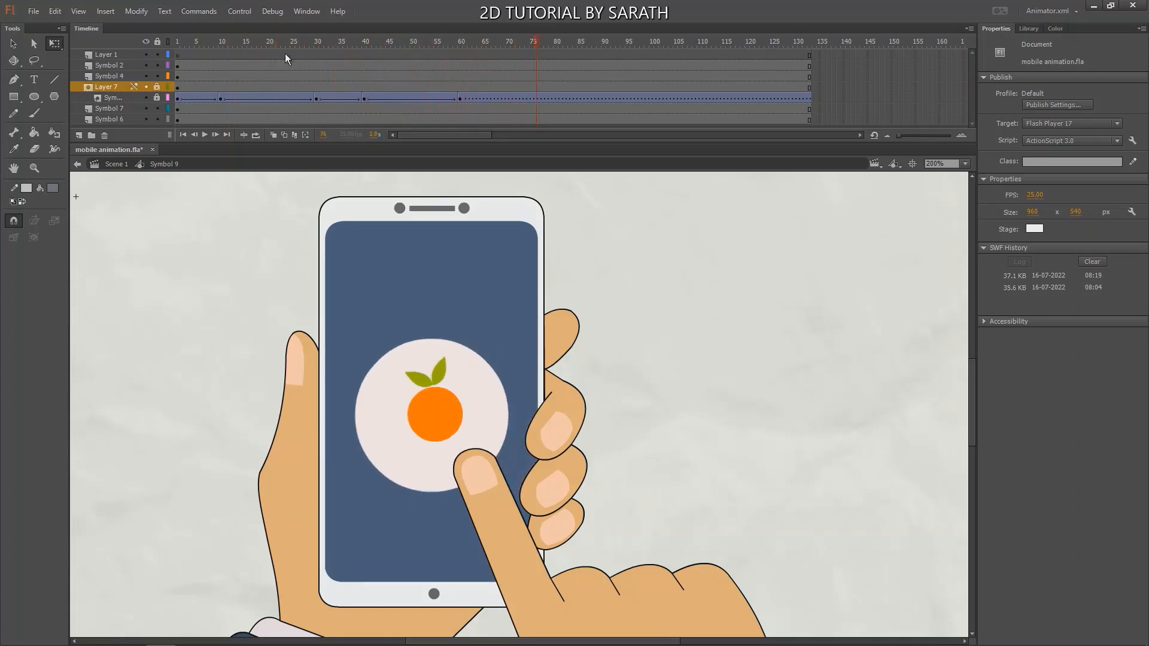
pyautogui.moveTo(285, 53); pyautogui.dragTo(150, 92)
# Try shifting the pointing hand left over the phone at frame 1 and undo the move.
pyautogui.scroll(-1, 527, 377)
pyautogui.press('v')
pyautogui.click(525, 451)
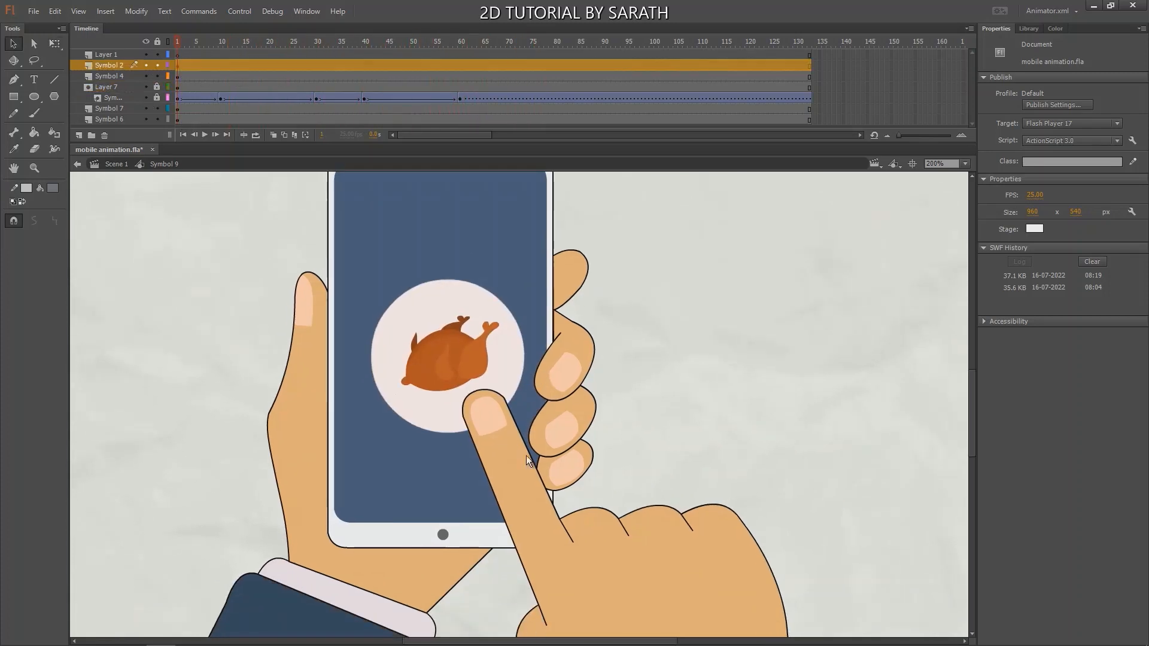
pyautogui.moveTo(550, 483); pyautogui.dragTo(540, 498)
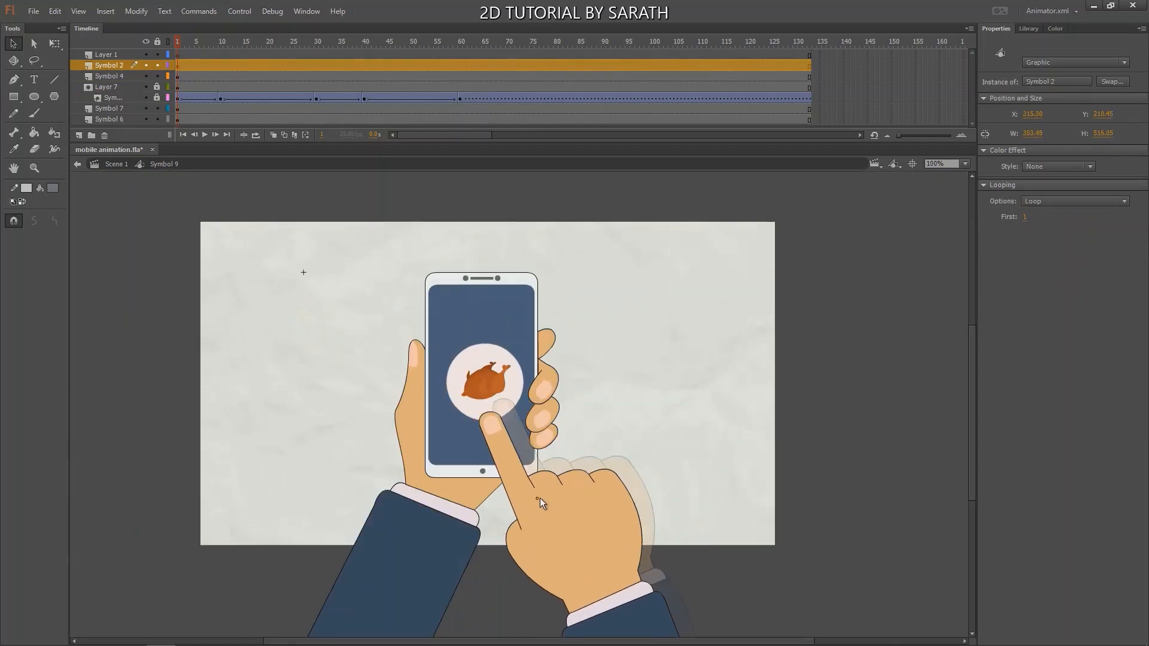
pyautogui.hotkey('ctrl', 'z')
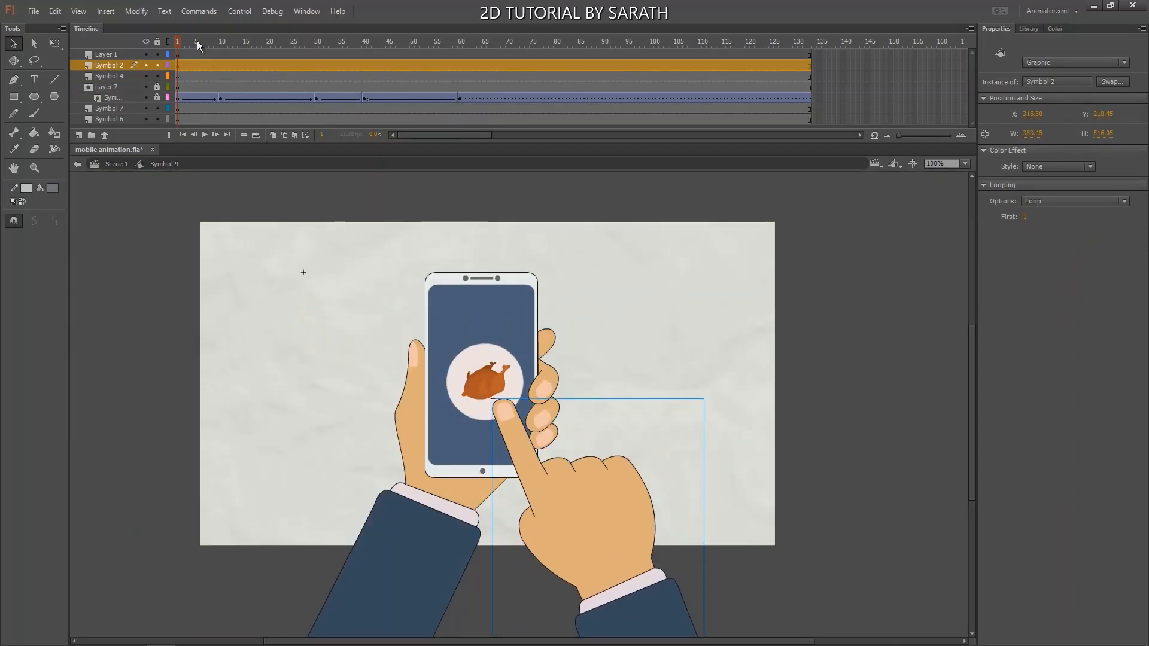
# Insert keyframes at frames 10, 20 and 15 on the pointing hand's layer.
pyautogui.moveTo(196, 41); pyautogui.dragTo(220, 53)
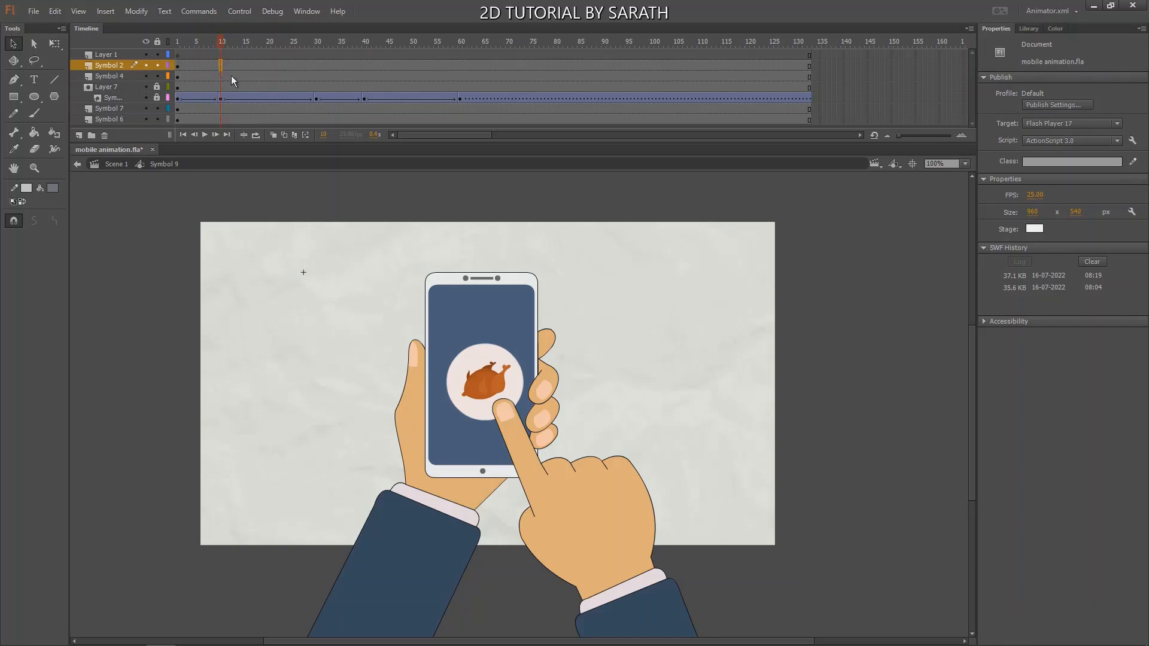
pyautogui.press('F6')
pyautogui.click(268, 66)
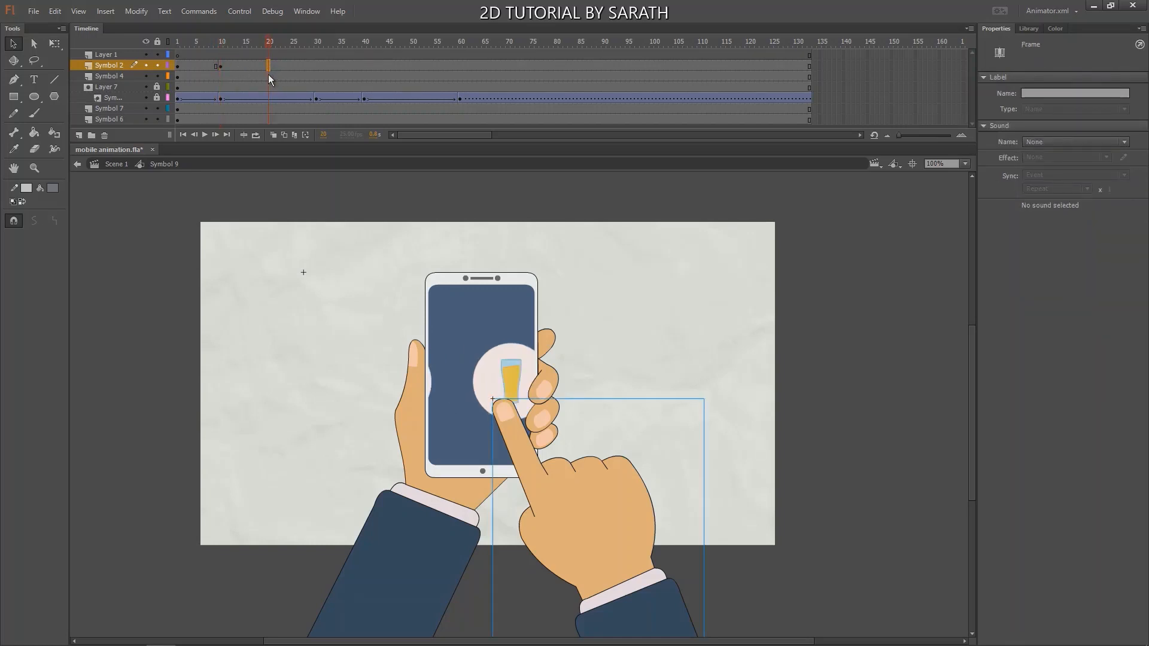
pyautogui.press('F6')
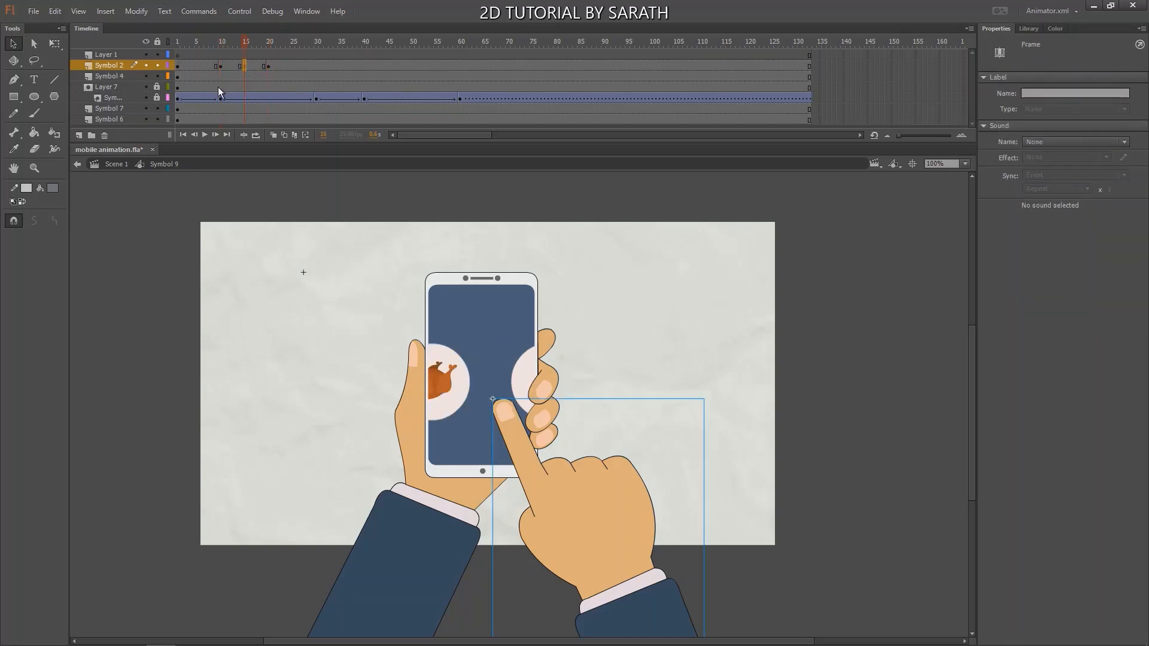
# Shift the pointing hand left at frame 15 until its fingertip is near the phone screen's left edge.
pyautogui.hotkey('ctrl', '=')
pyautogui.moveTo(391, 346); pyautogui.dragTo(576, 565)
pyautogui.hotkey('shift', 'Left')
pyautogui.hotkey('shift', 'Left')
pyautogui.hotkey('shift', 'Left')
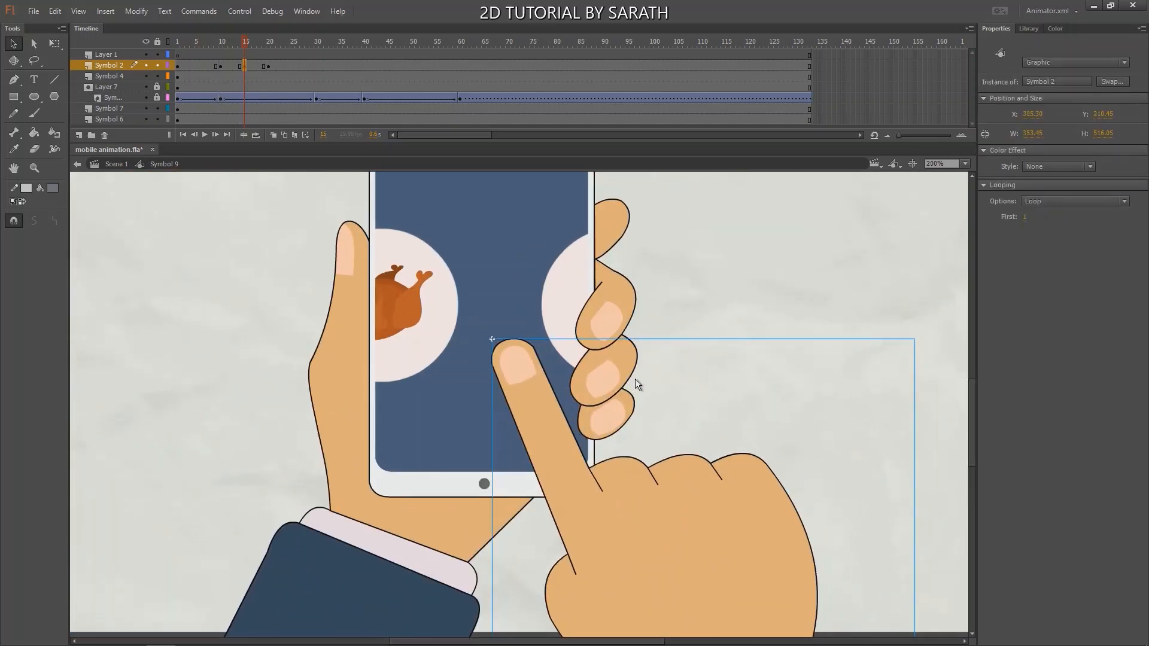
pyautogui.hotkey('shift', 'Left')
pyautogui.hotkey('shift', 'Left')
pyautogui.hotkey('shift', 'Left')
pyautogui.hotkey('shift', 'Left')
pyautogui.hotkey('shift', 'Left')
pyautogui.hotkey('shift', 'Left')
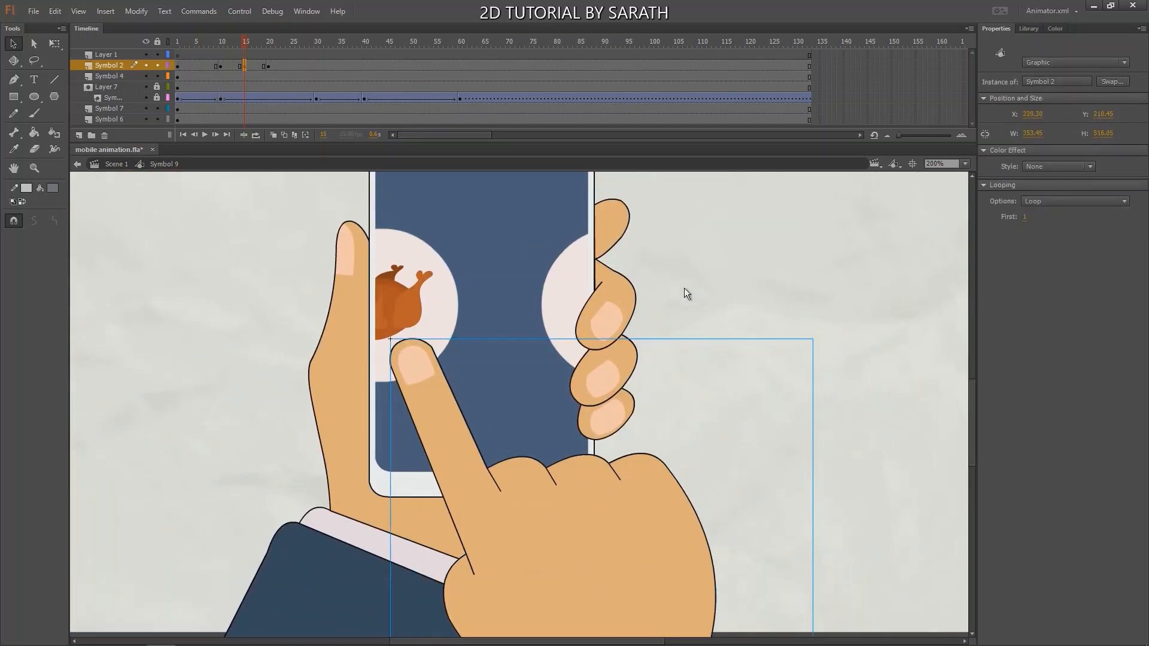
# Create classic tweens across the pointing hand's keyframes at frames 10, 15 and 20 and adjust their ease.
pyautogui.moveTo(205, 67); pyautogui.dragTo(288, 63)
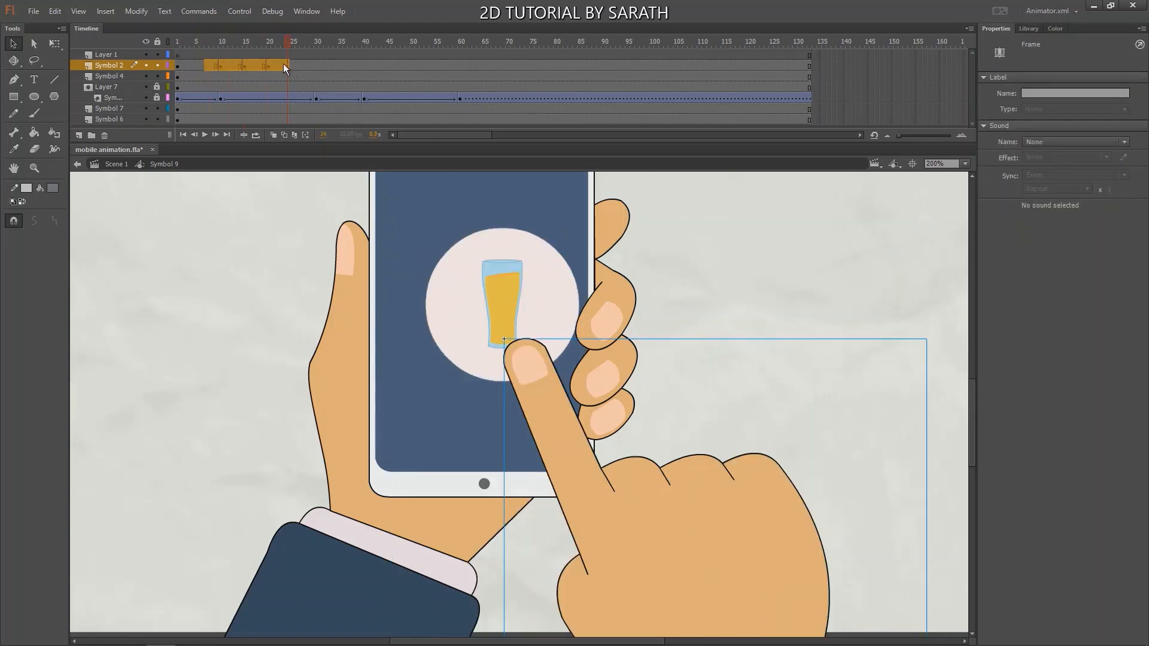
pyautogui.rightClick(282, 63)
pyautogui.click(316, 98)
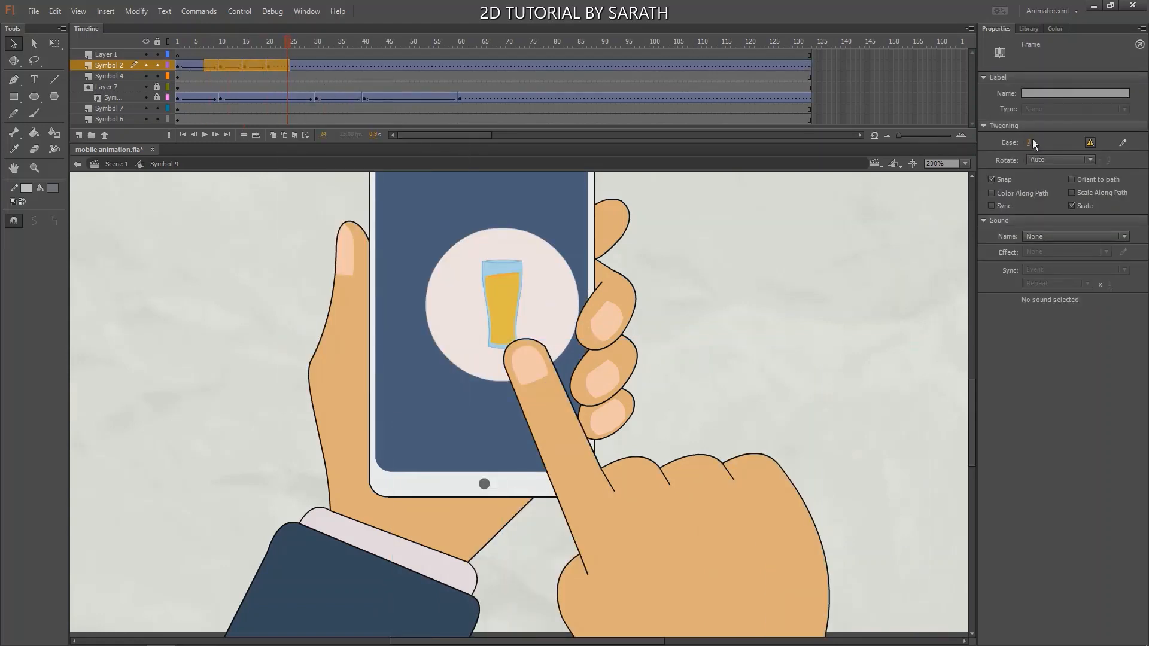
pyautogui.moveTo(1029, 142); pyautogui.dragTo(1056, 55)
# Play the timeline from the start to check the hand's swipe against the first icon slide.
pyautogui.press('Return')
pyautogui.press('Return')
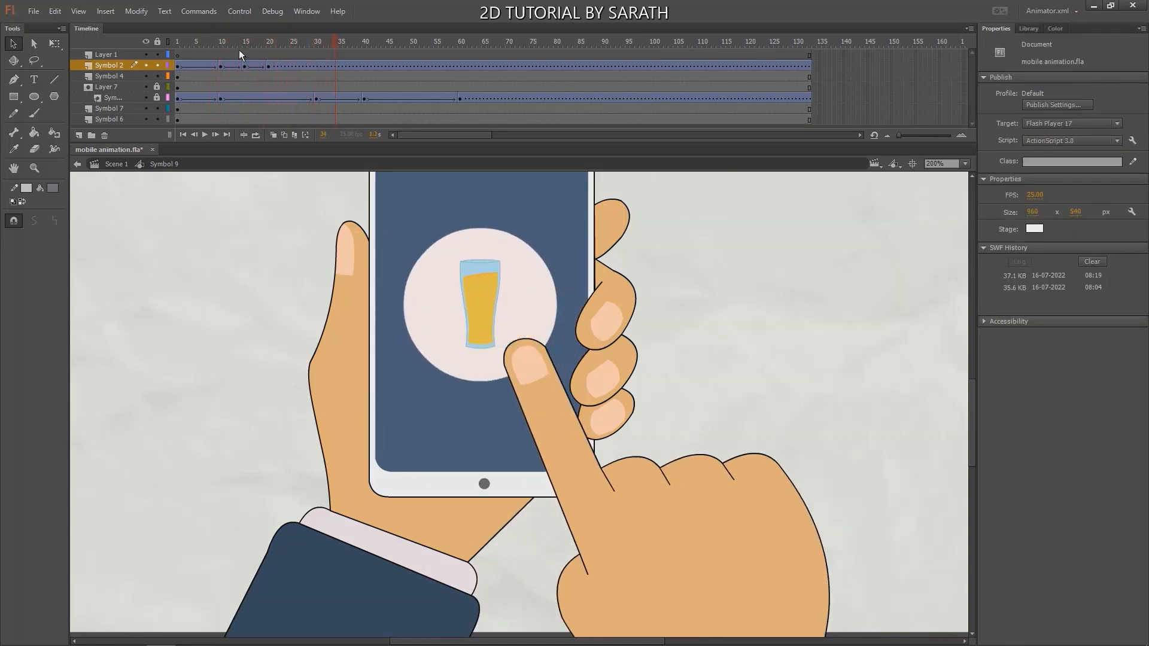
pyautogui.click(178, 43)
pyautogui.press('Return')
# Copy the pointing hand's swipe keyframes from frames 10 to 20 to frames 40 to 50 on the same layer.
pyautogui.moveTo(274, 44); pyautogui.dragTo(311, 58)
pyautogui.moveTo(221, 66); pyautogui.dragTo(185, 77)
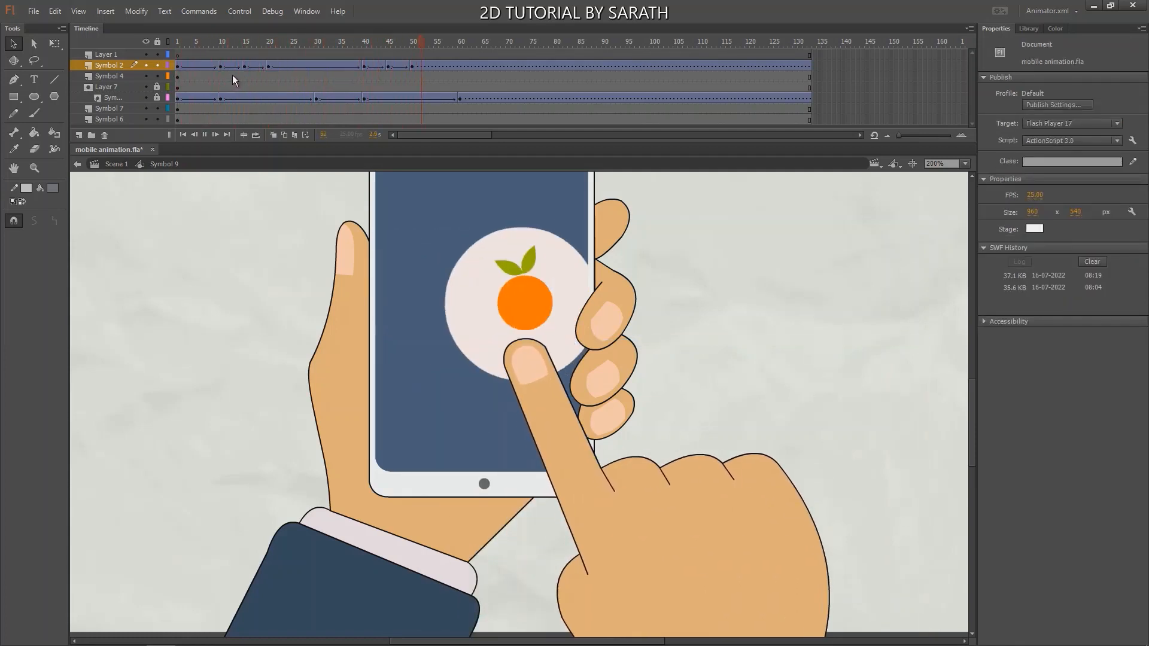
# Play the timeline from the start to check both hand swipes against the chicken, juice and orange slides.
pyautogui.moveTo(284, 39); pyautogui.dragTo(197, 76)
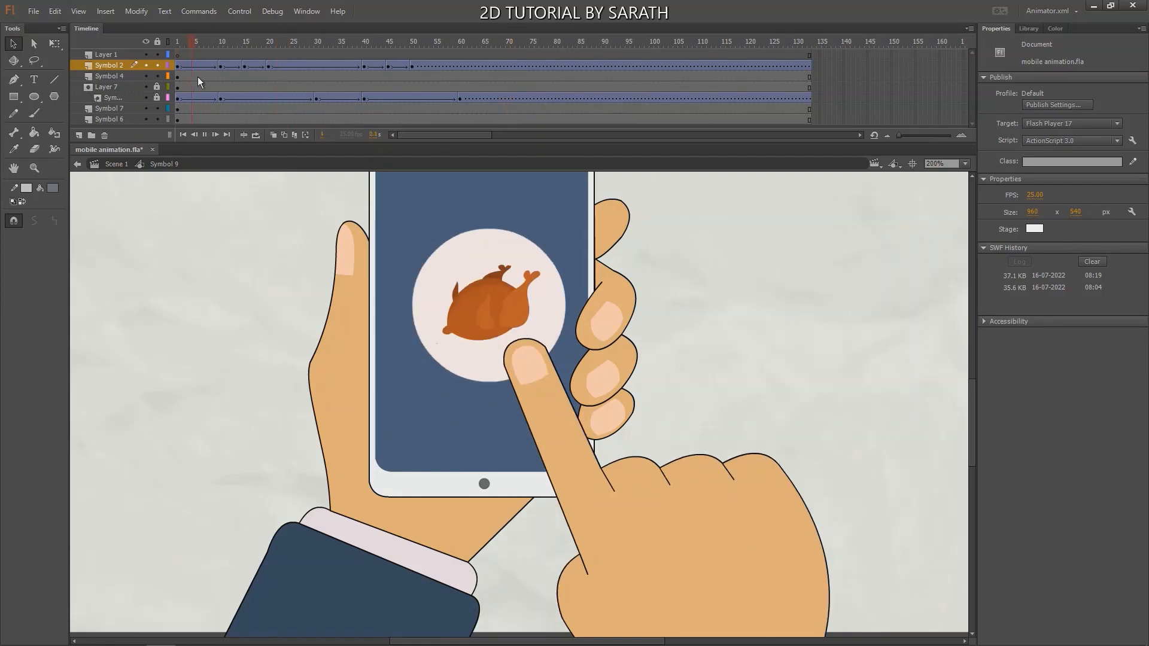
pyautogui.press('Return')
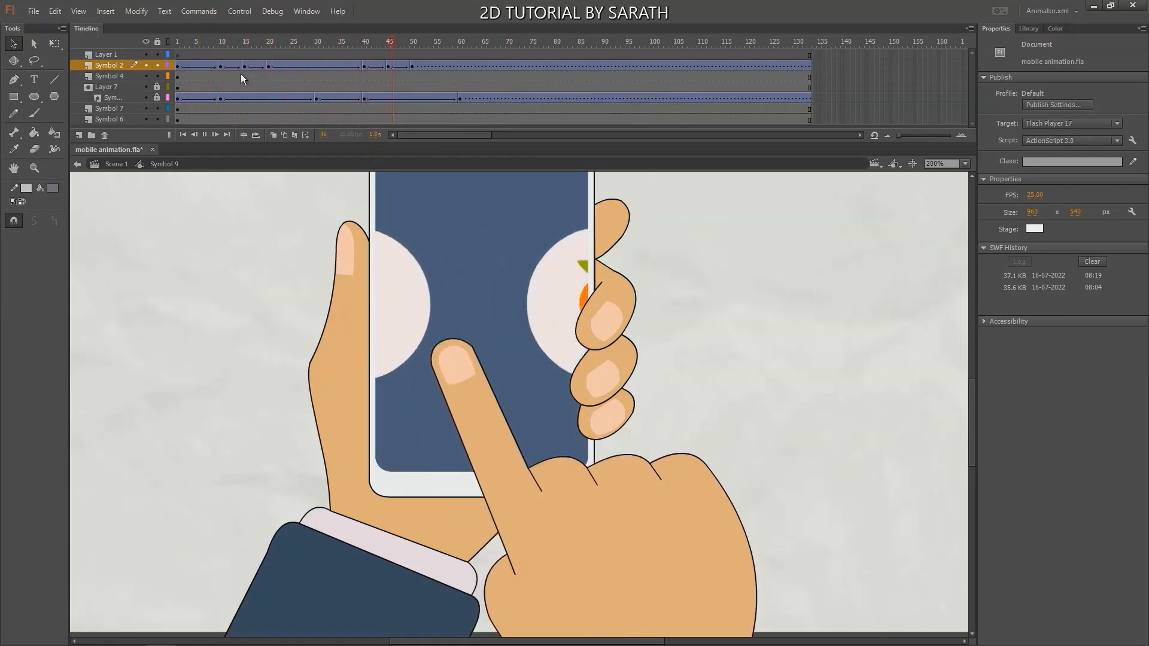
pyautogui.press('Return')
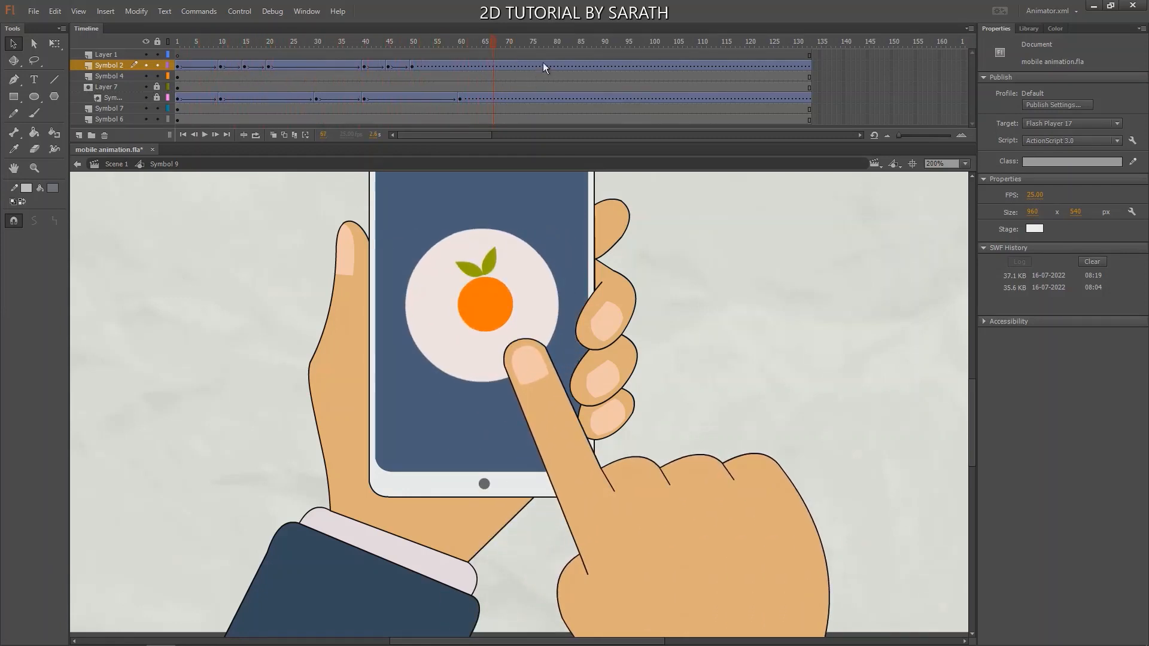
# Remove the surplus frames from frame 70 onward on all the symbol's layers and play the shortened animation from the start.
pyautogui.moveTo(507, 53); pyautogui.dragTo(770, 264)
pyautogui.hotkey('shift', 'F5')
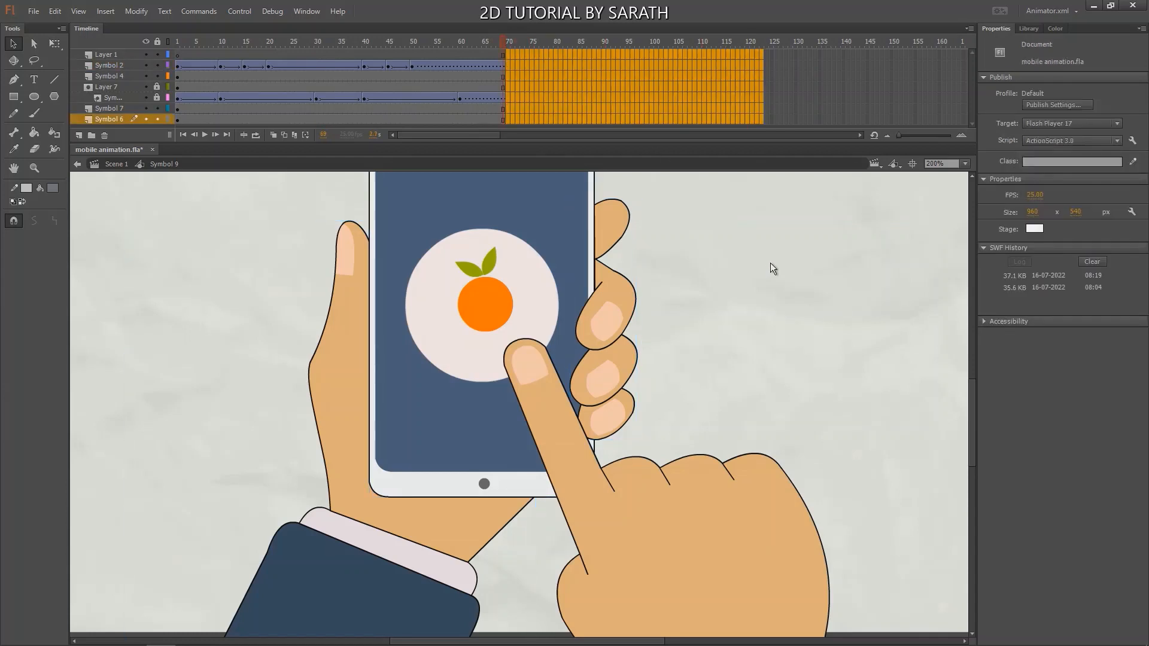
pyautogui.moveTo(486, 45); pyautogui.dragTo(168, 94)
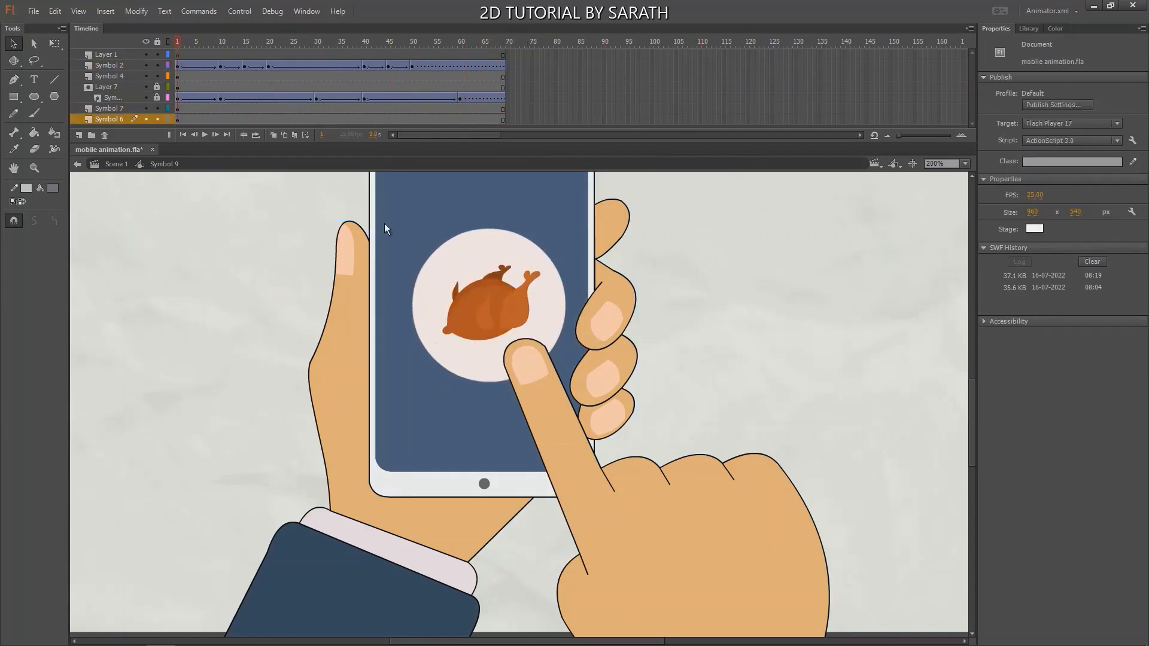
pyautogui.hotkey('ctrl', '1')
pyautogui.press('Return')
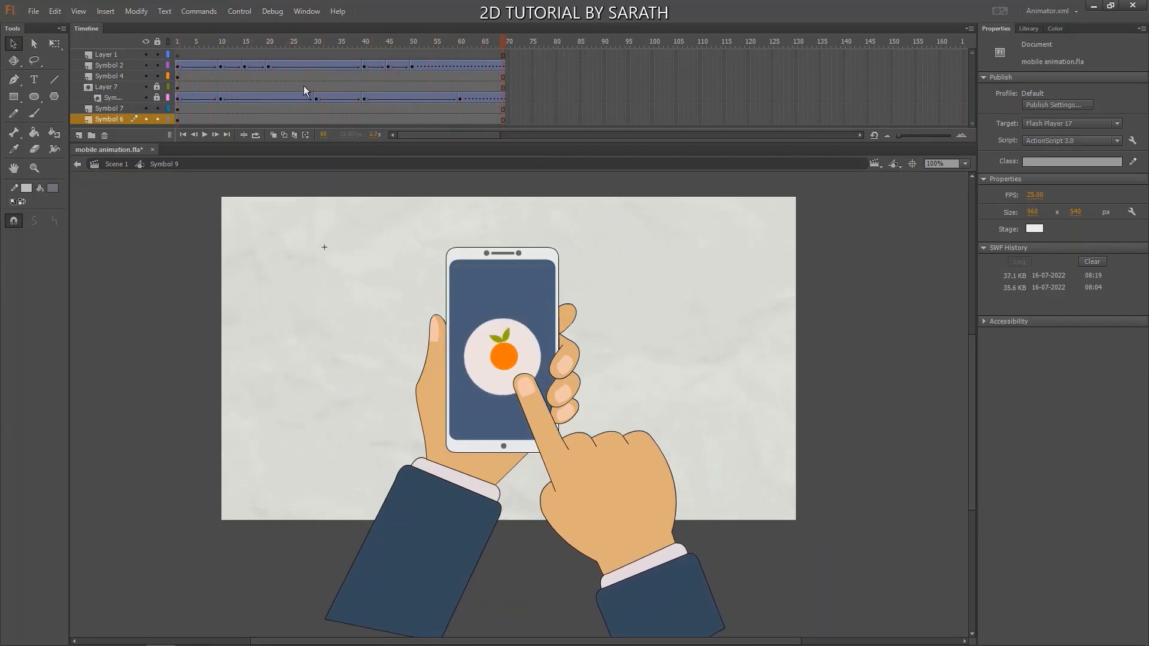
pyautogui.press('Return')
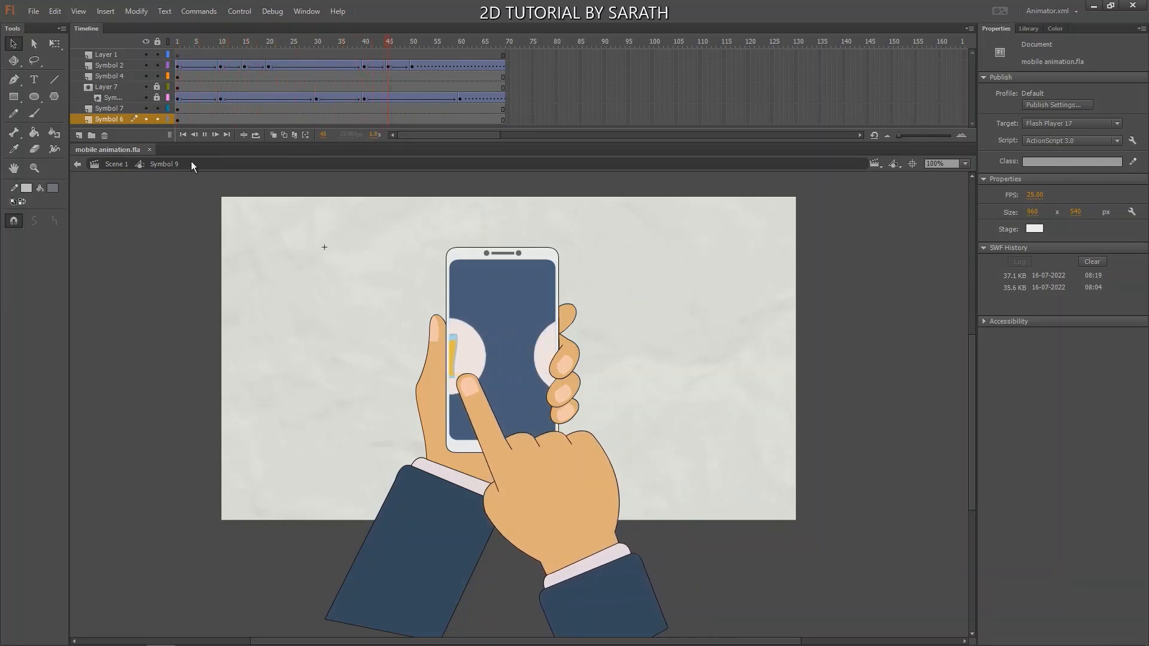
# Return to Scene 1 and extend Layer 1 and Layer 2 to frame 70.
pyautogui.click(117, 165)
pyautogui.moveTo(506, 57); pyautogui.dragTo(516, 79)
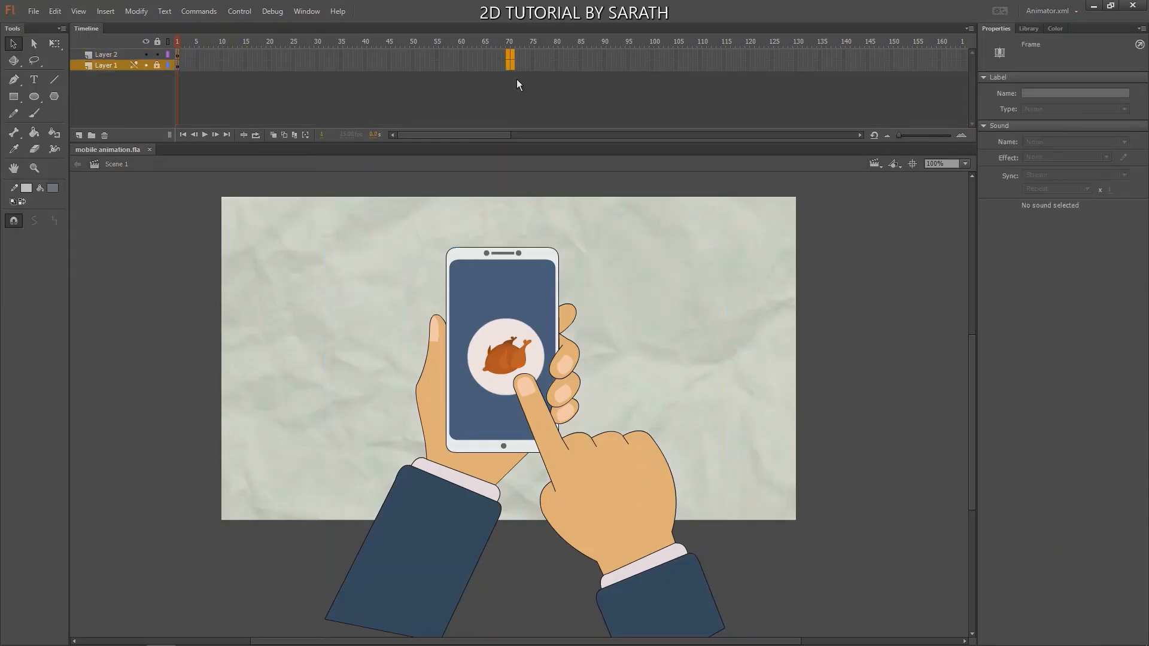
pyautogui.press('F5')
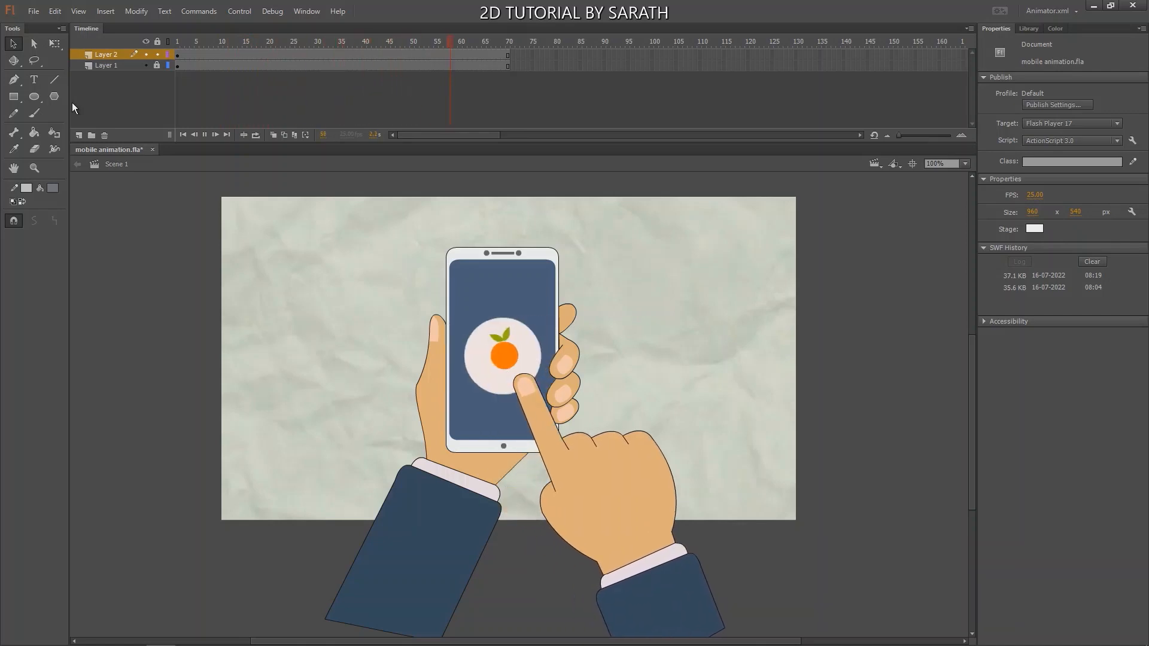
# Test the movie in a maximized preview window, close the preview and return the playhead to frame 1.
pyautogui.hotkey('ctrl', 'Return')
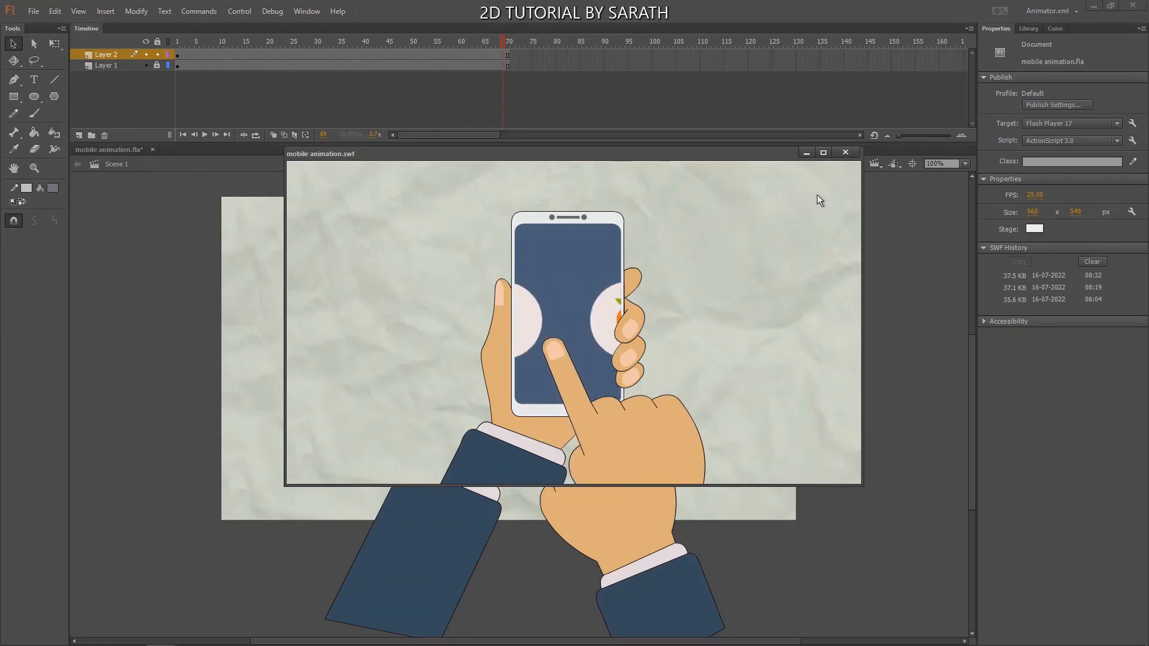
pyautogui.click(824, 152)
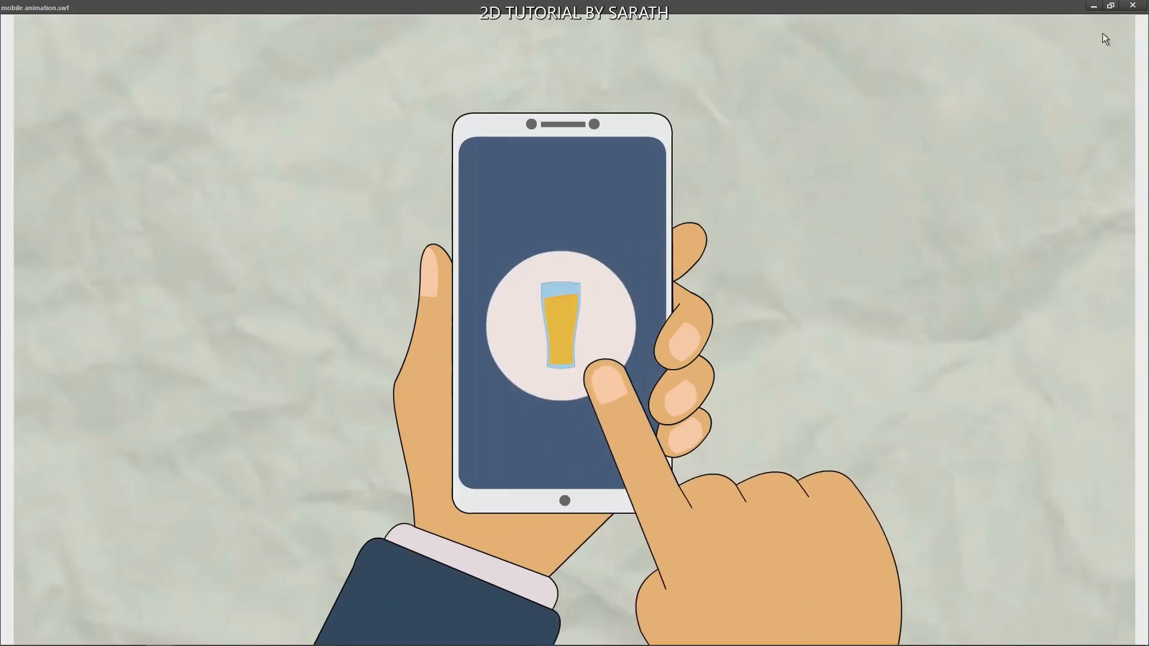
pyautogui.click(1132, 5)
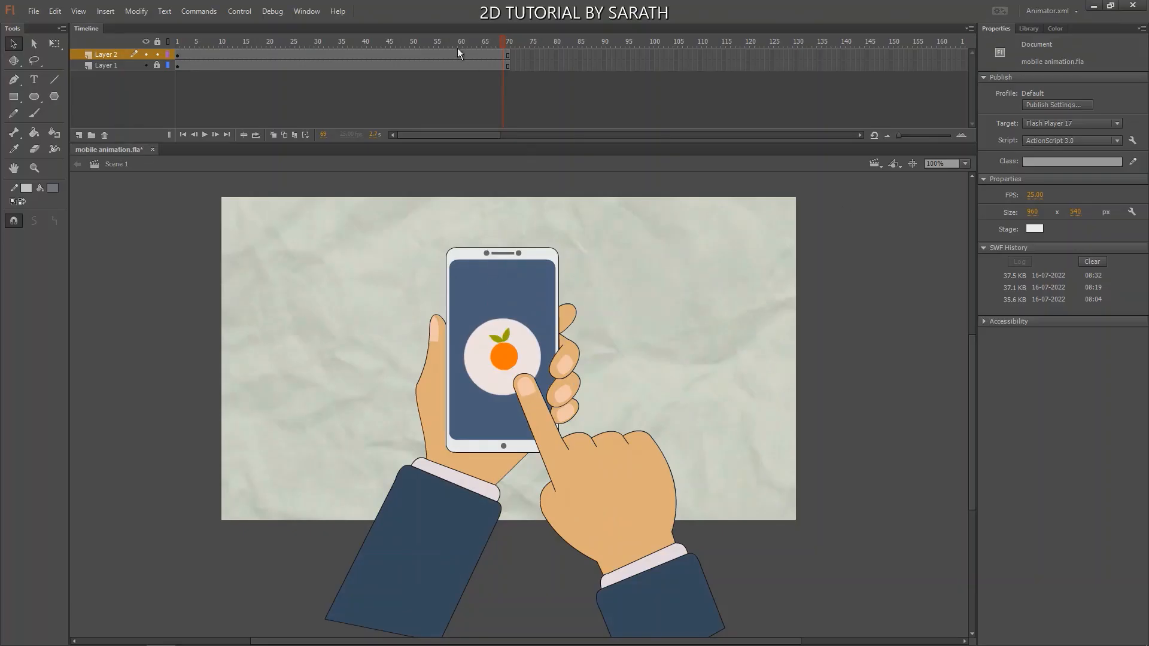
pyautogui.moveTo(457, 47); pyautogui.dragTo(201, 71)
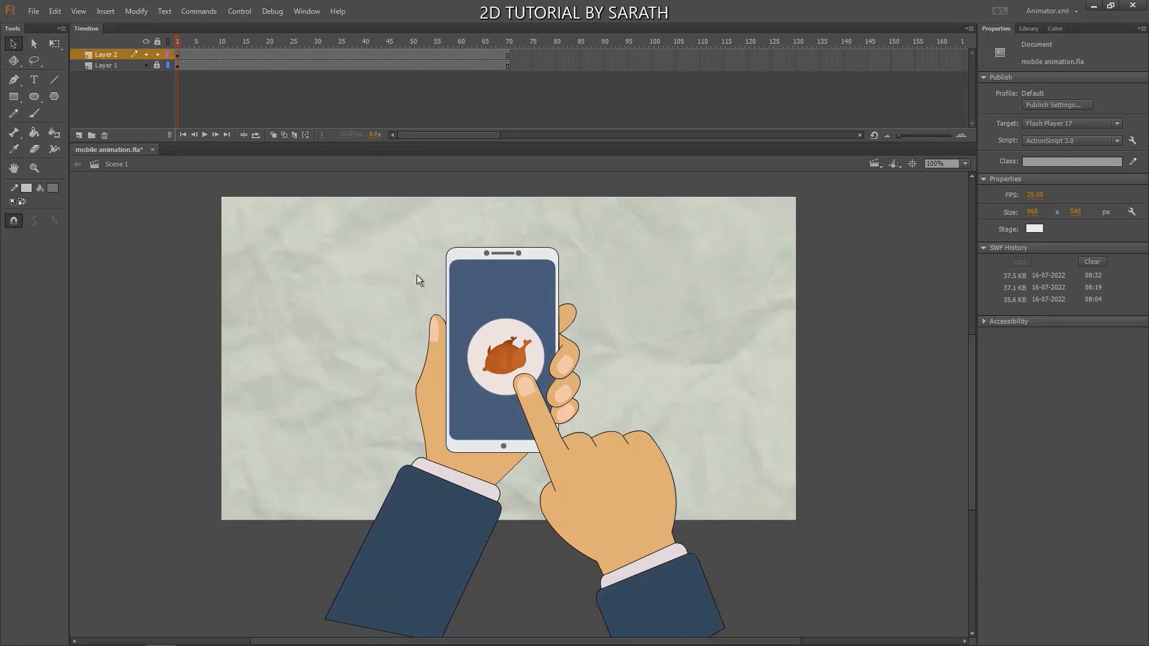